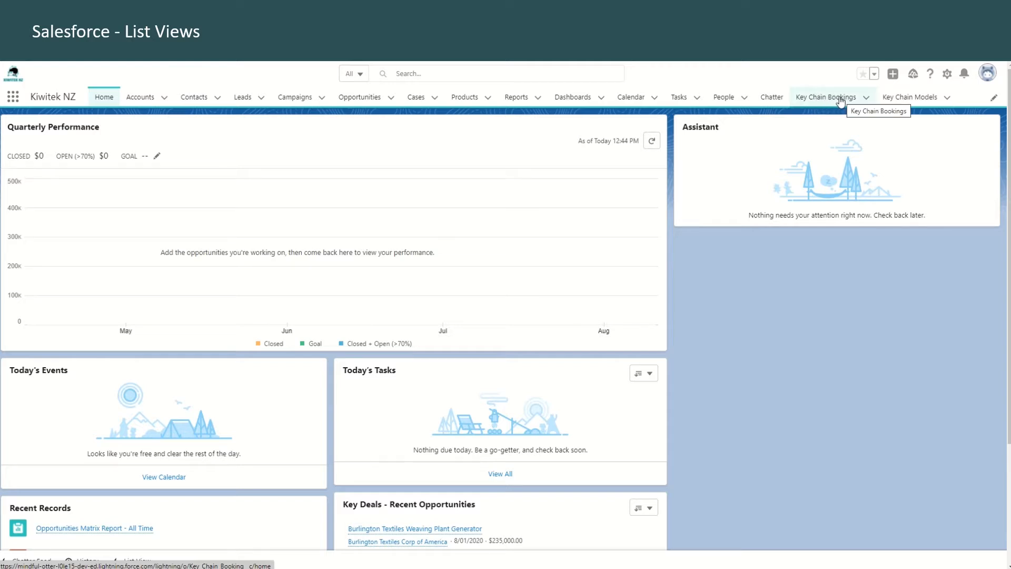
# Open the Key Chain Bookings records and display them in the All list view.
pyautogui.click(841, 100)
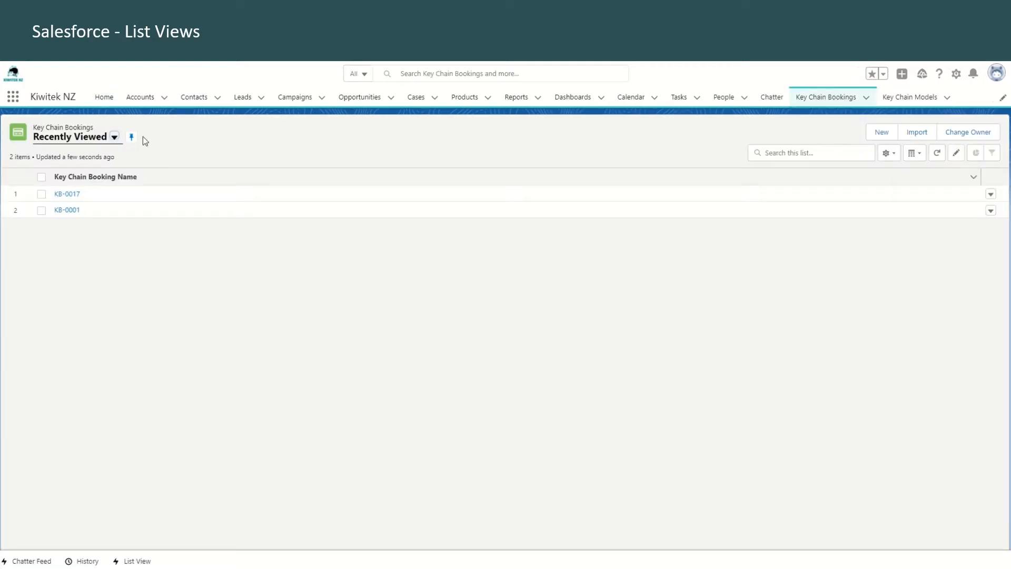
pyautogui.click(113, 138)
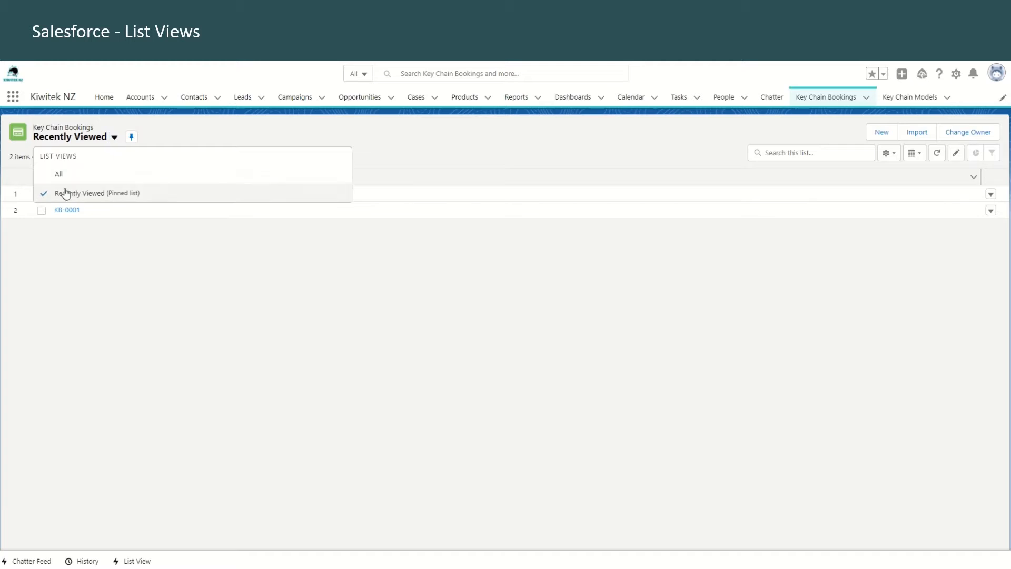
pyautogui.click(60, 174)
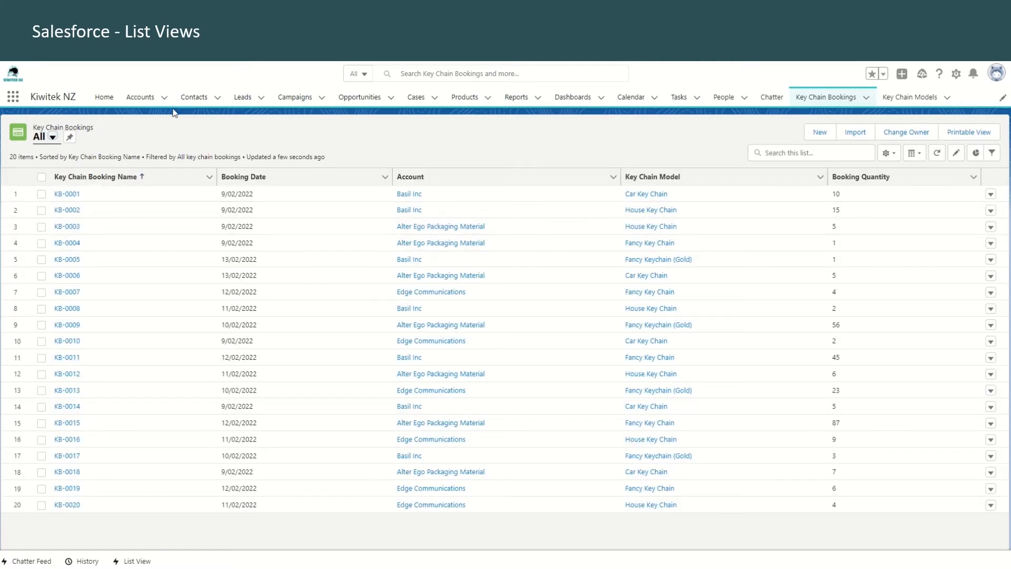
# Examine the list views available for Accounts, view the All Contacts list, and return to Accounts.
pyautogui.click(141, 97)
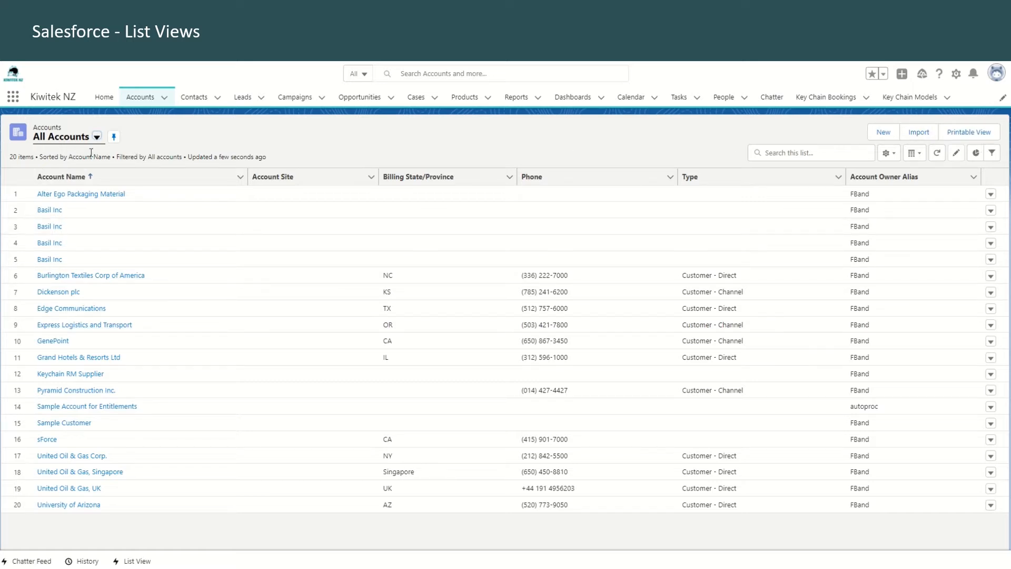
pyautogui.click(97, 137)
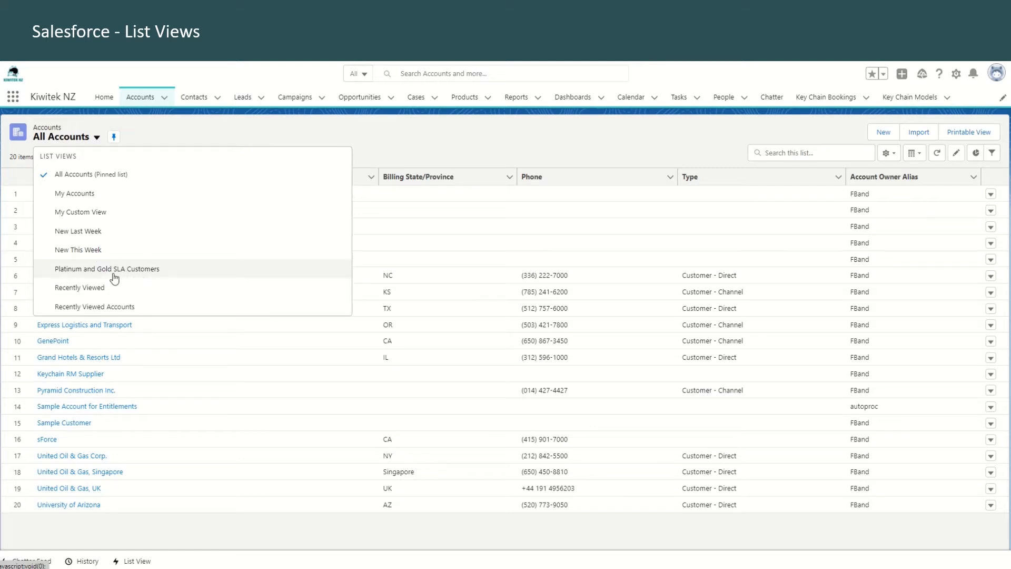
pyautogui.click(209, 131)
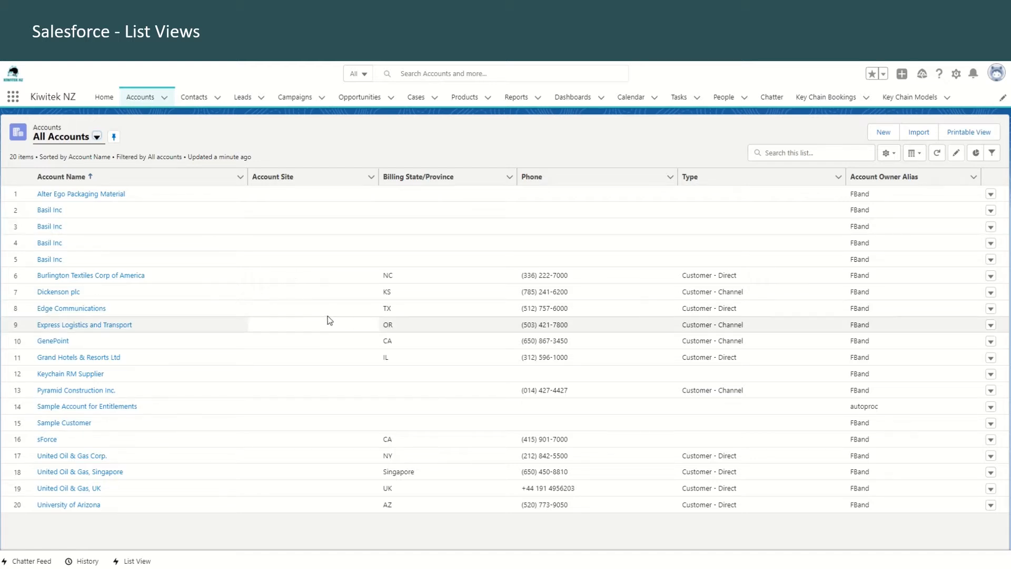
pyautogui.click(194, 97)
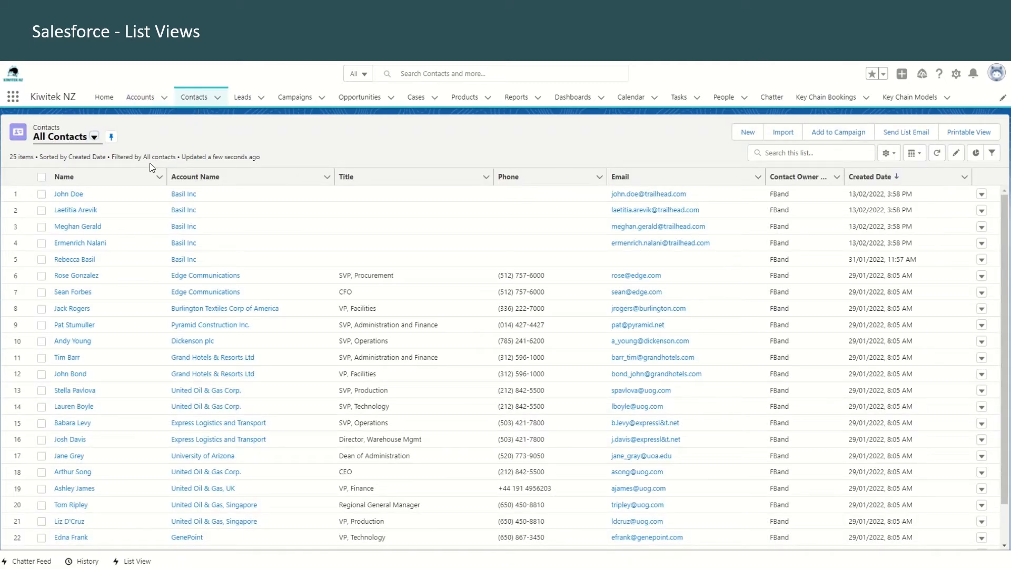
pyautogui.click(141, 99)
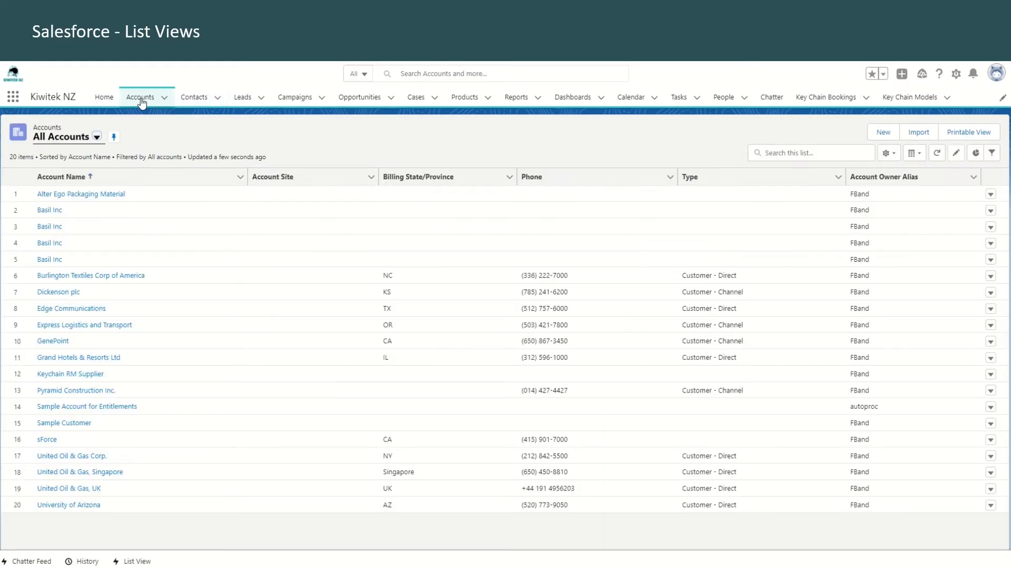
# Open the Leads records and display them in the All Open Leads list view.
pyautogui.click(242, 99)
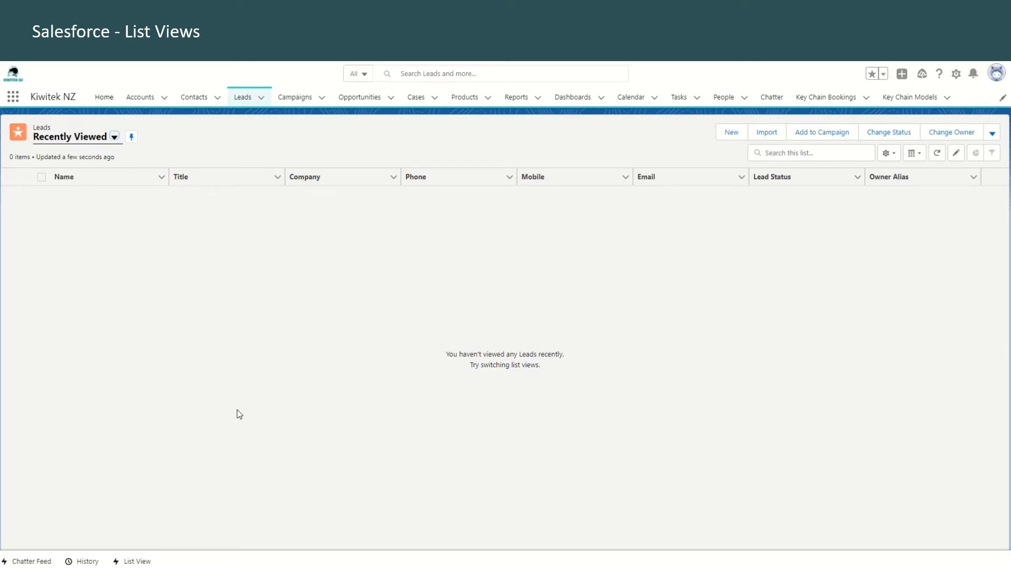
pyautogui.click(113, 137)
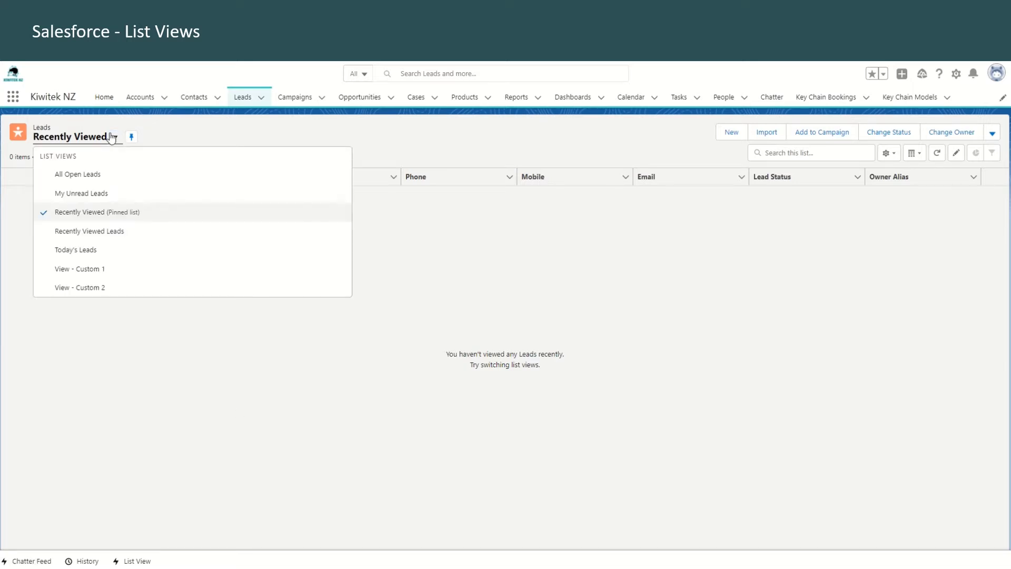
pyautogui.click(90, 179)
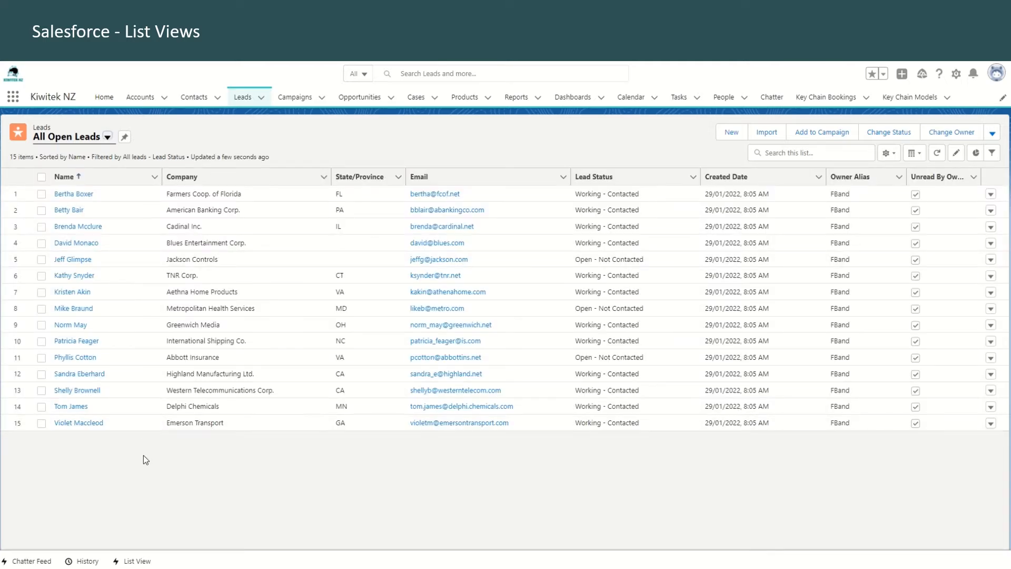
# Return to Accounts and check which of its list views is marked as pinned.
pyautogui.click(143, 99)
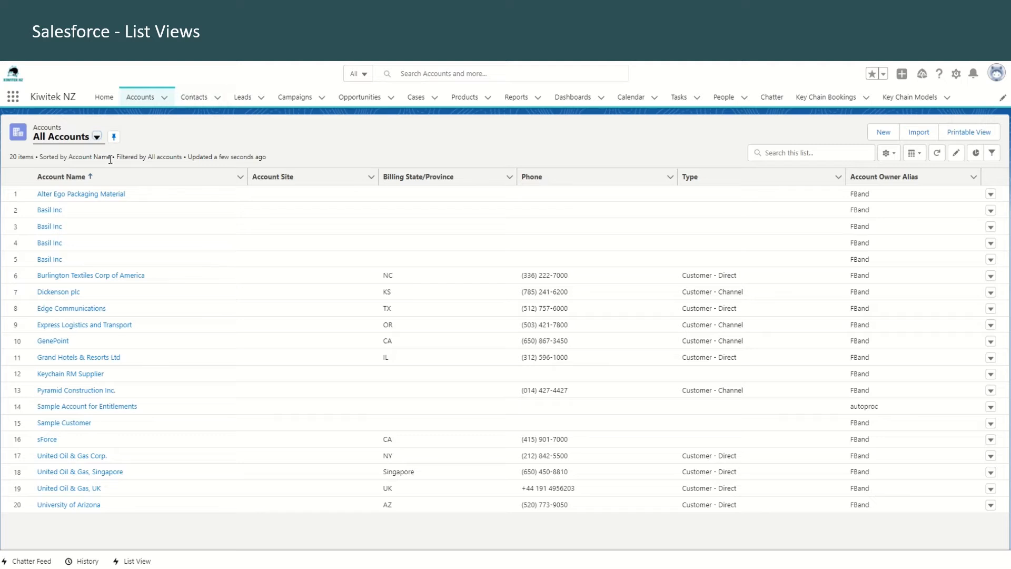
pyautogui.click(96, 138)
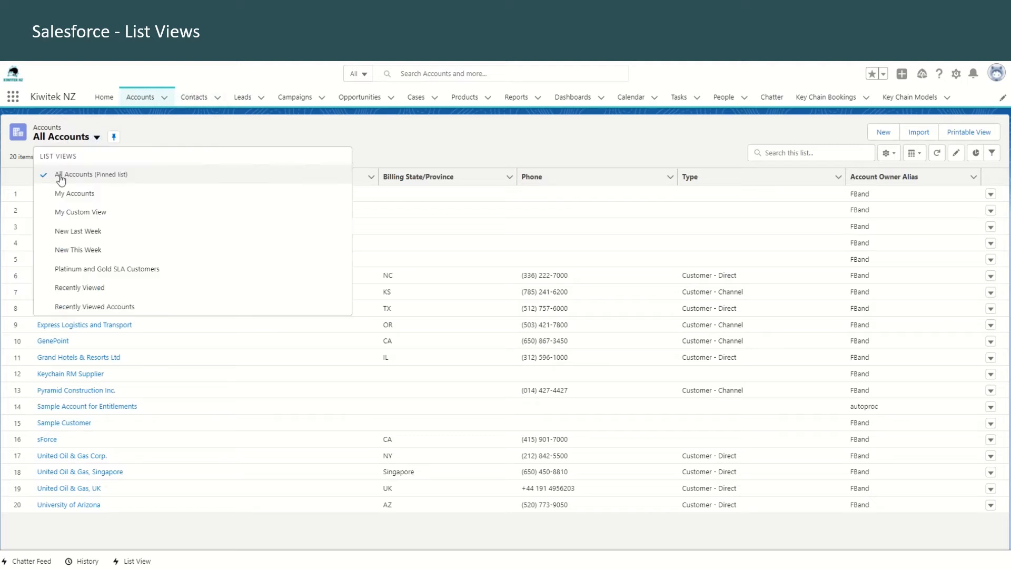
pyautogui.click(163, 125)
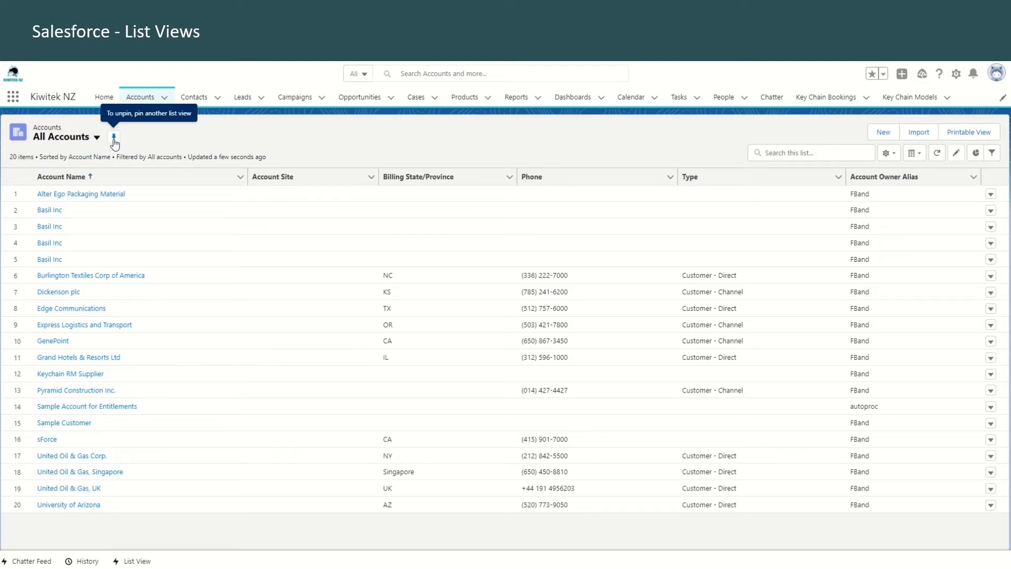
# Pin the Platinum and Gold SLA Customers account list view, and restore All Accounts as the pinned list.
pyautogui.click(97, 137)
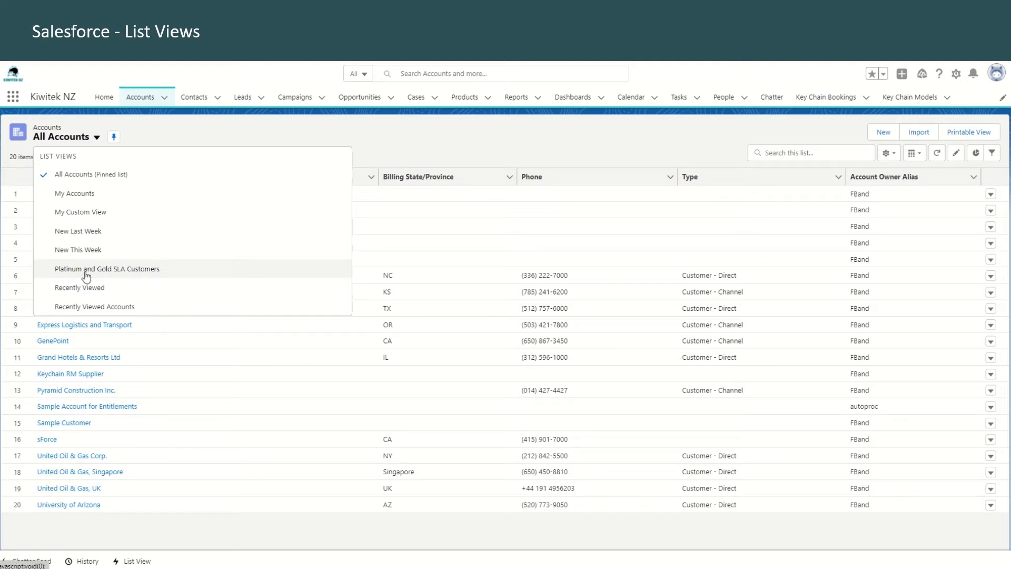
pyautogui.click(165, 272)
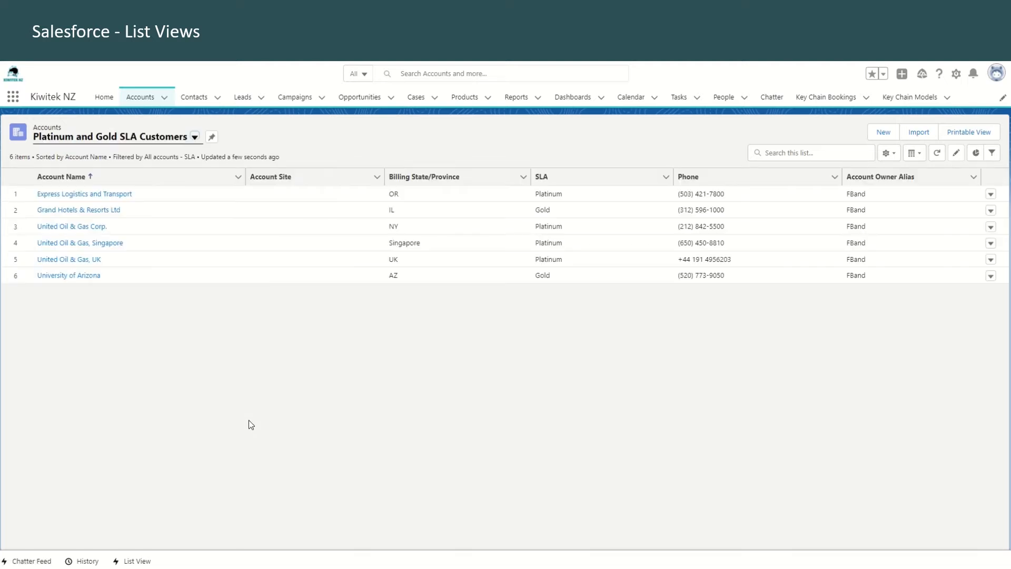
pyautogui.click(212, 137)
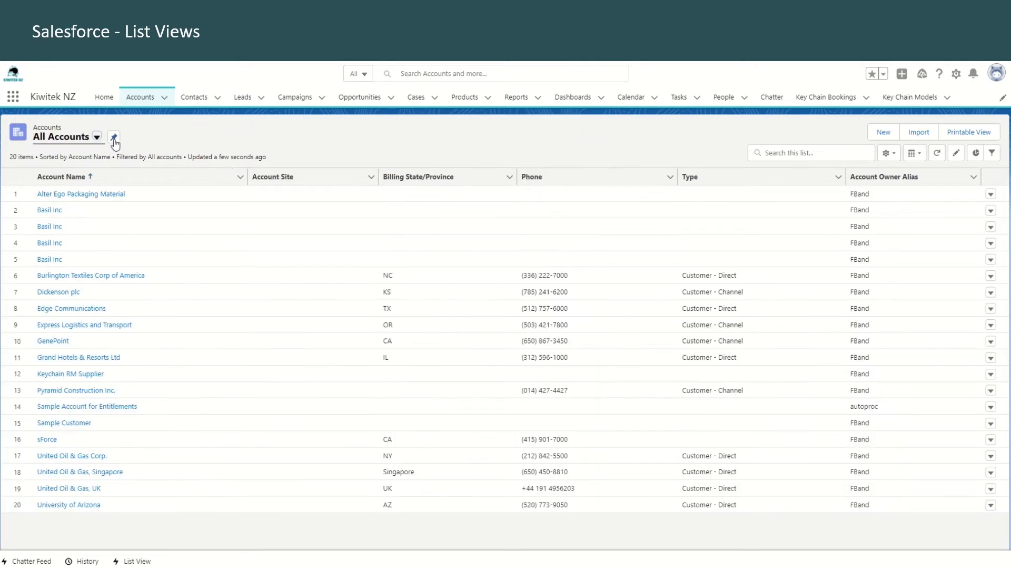
pyautogui.click(113, 137)
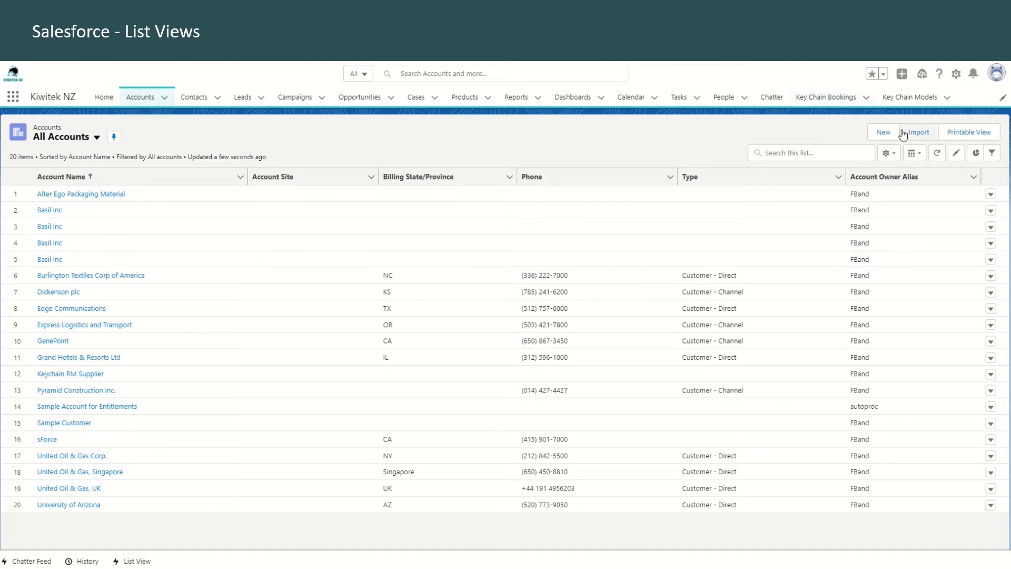
# Create and save a new account list view named My Special Accounts.
pyautogui.click(889, 153)
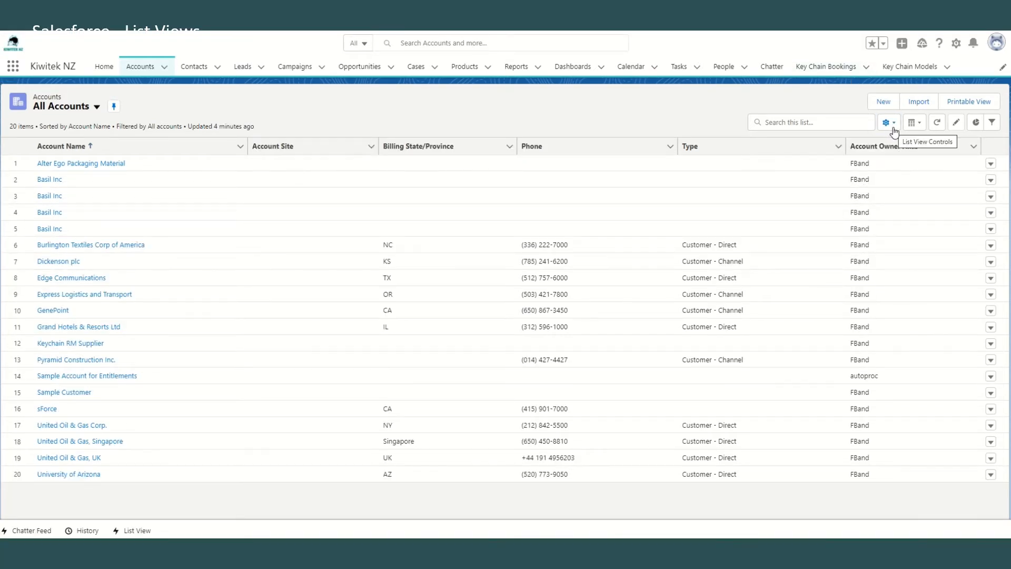
pyautogui.click(890, 127)
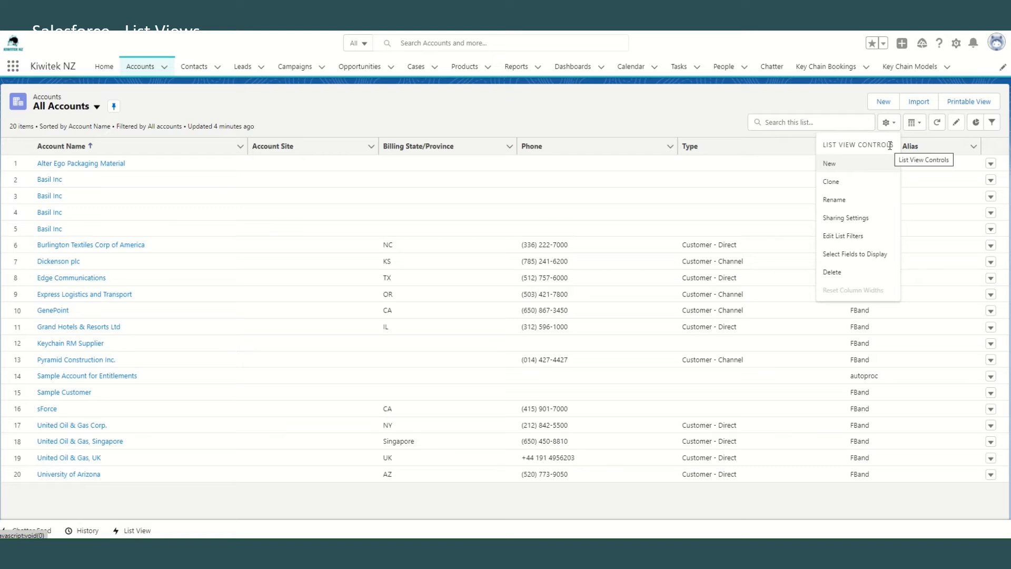
pyautogui.click(848, 166)
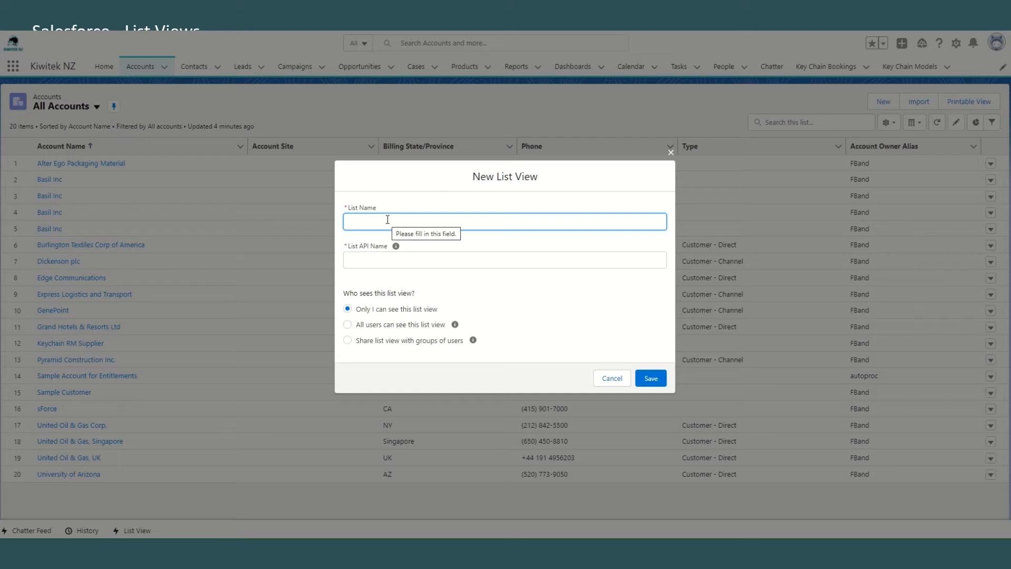
pyautogui.write('My Special Accounts')
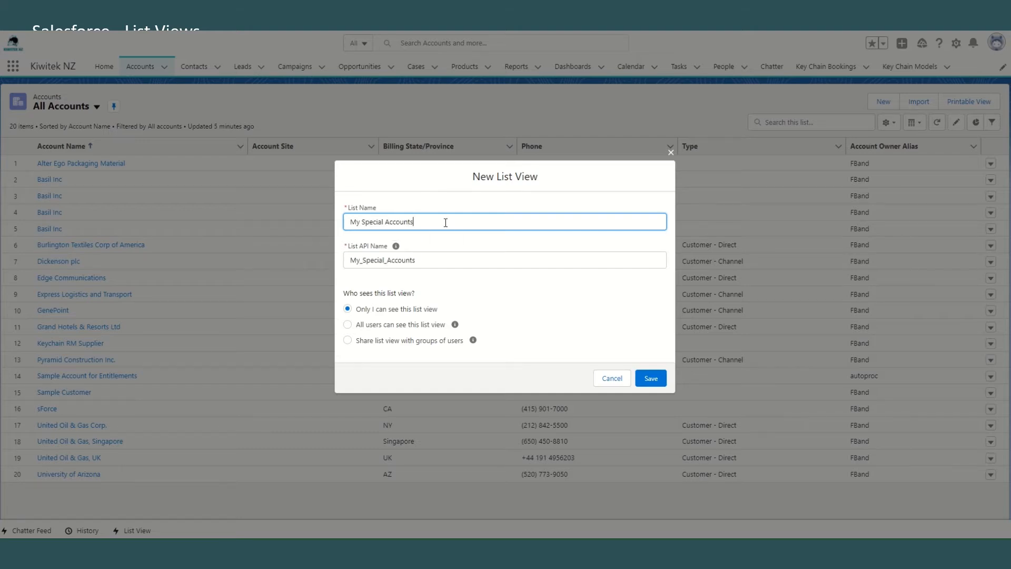
pyautogui.click(431, 256)
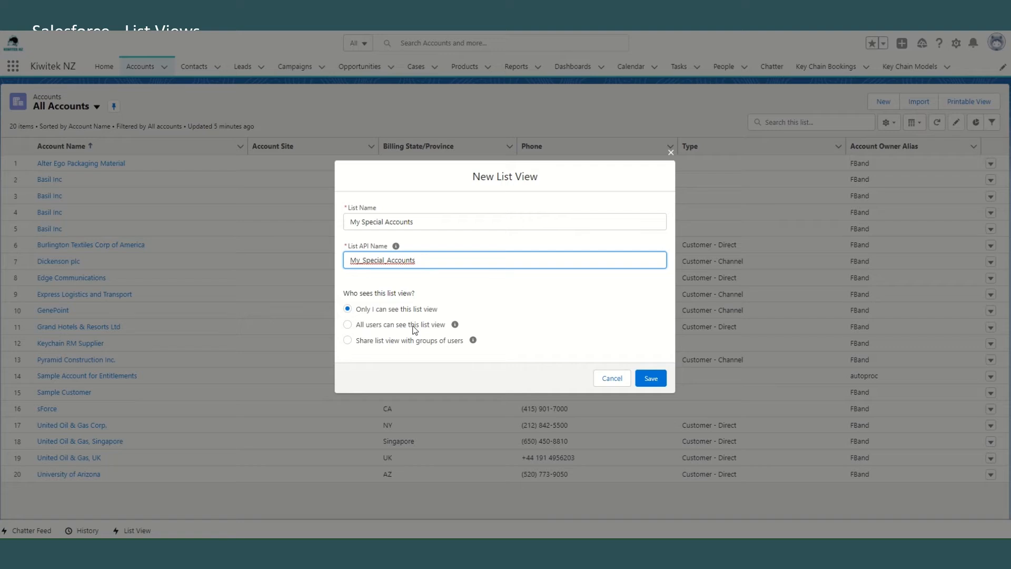
pyautogui.click(347, 340)
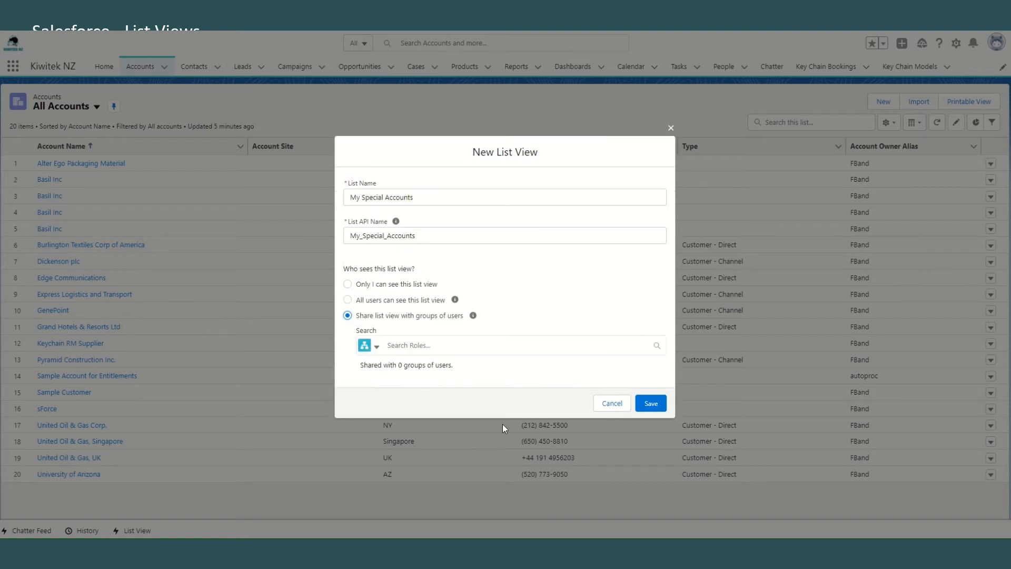
pyautogui.click(651, 378)
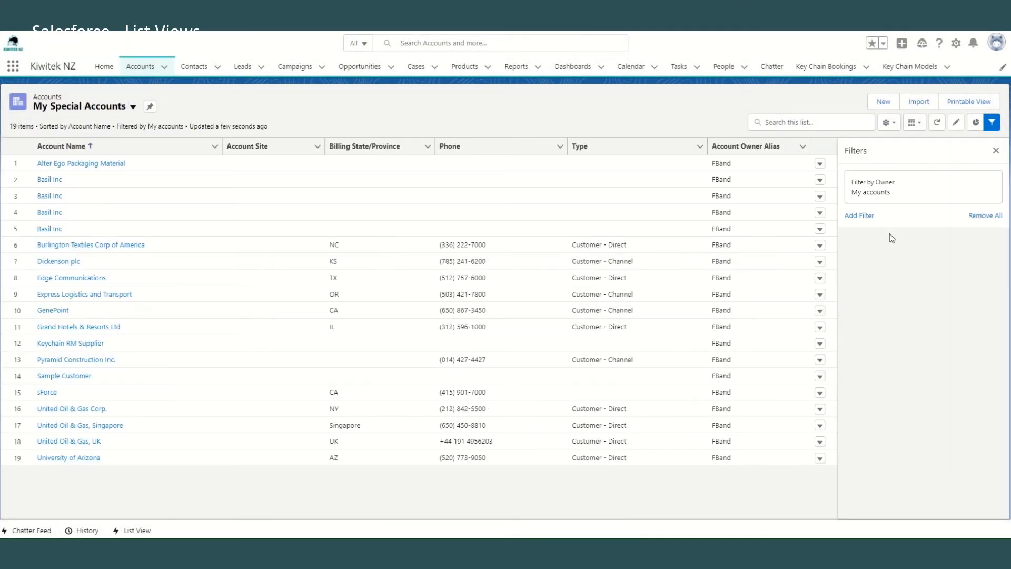
# Add a filter on Account Record Type with the equals operator to the My Special Accounts list view and save it.
pyautogui.click(866, 217)
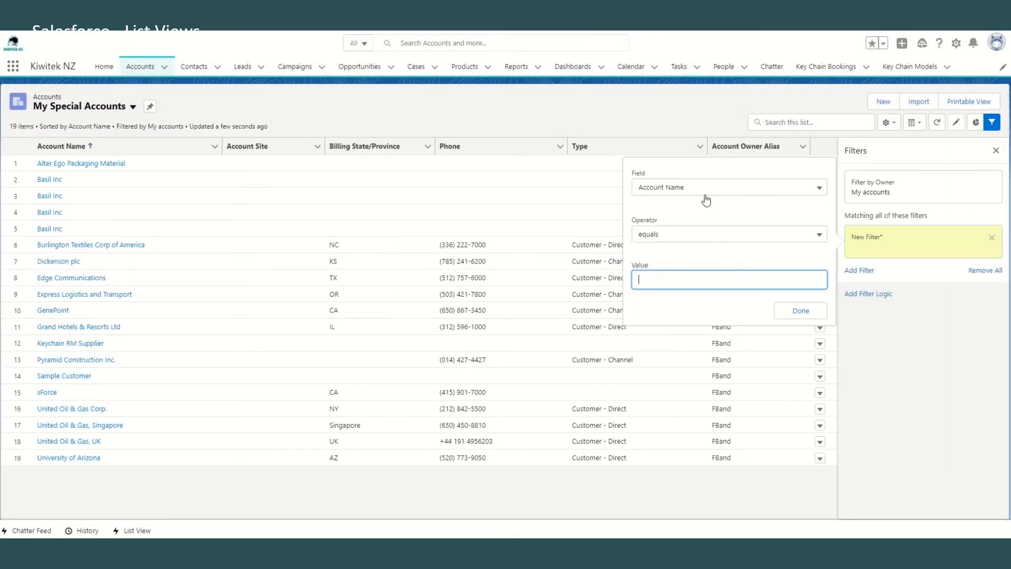
pyautogui.click(706, 189)
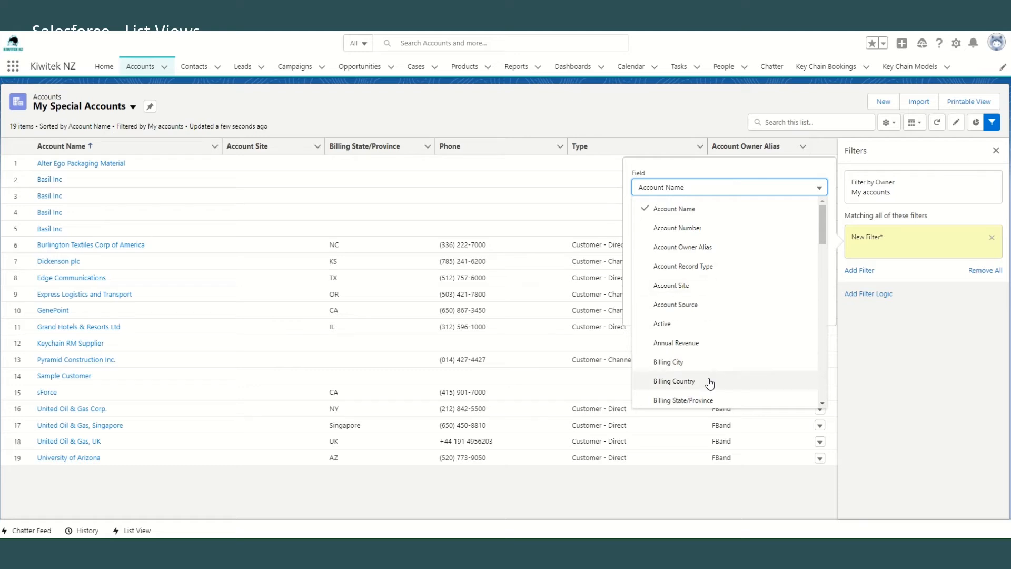
pyautogui.scroll(-3, 709, 384)
pyautogui.scroll(3, 710, 377)
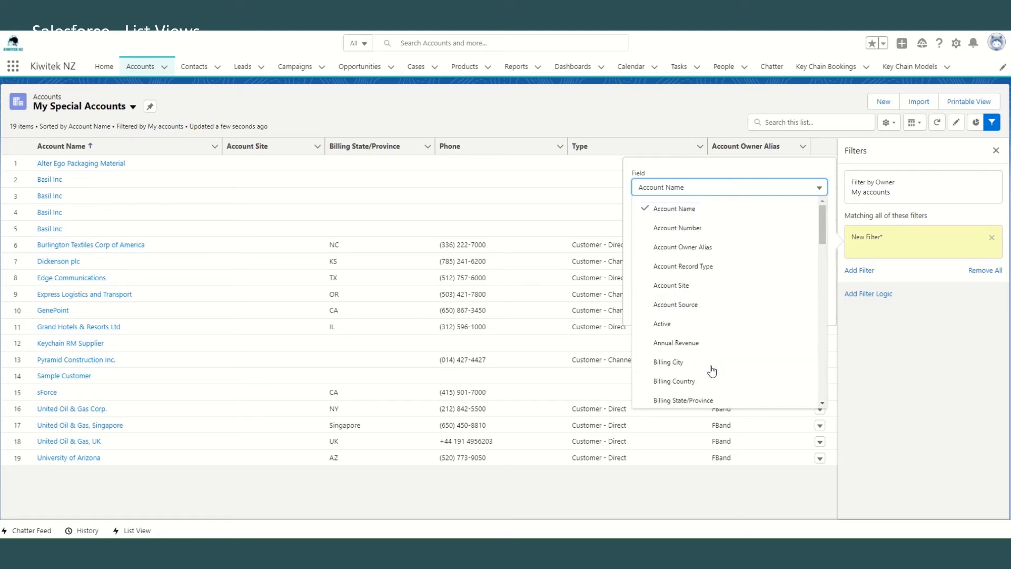
pyautogui.click(706, 266)
pyautogui.click(727, 279)
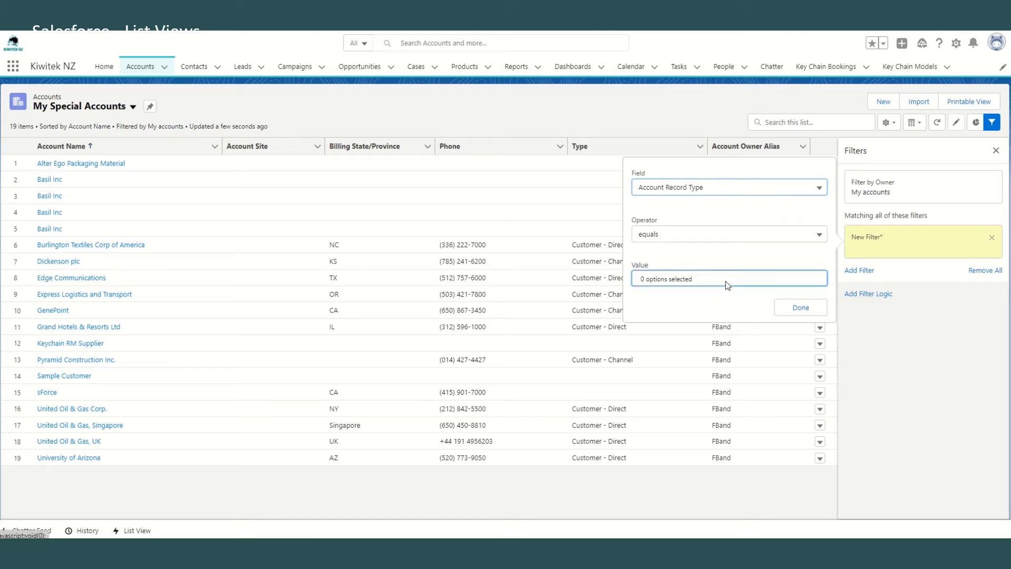
pyautogui.click(674, 309)
pyautogui.click(800, 307)
pyautogui.click(971, 154)
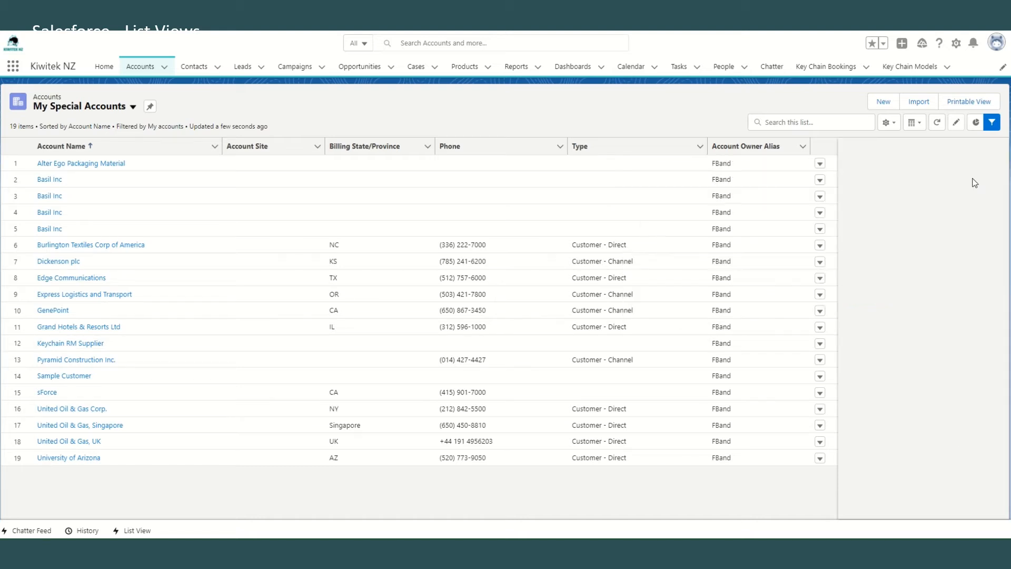
# Remove Account Site, Account Owner Alias and Type from the fields displayed in the My Special Accounts list view.
pyautogui.click(890, 122)
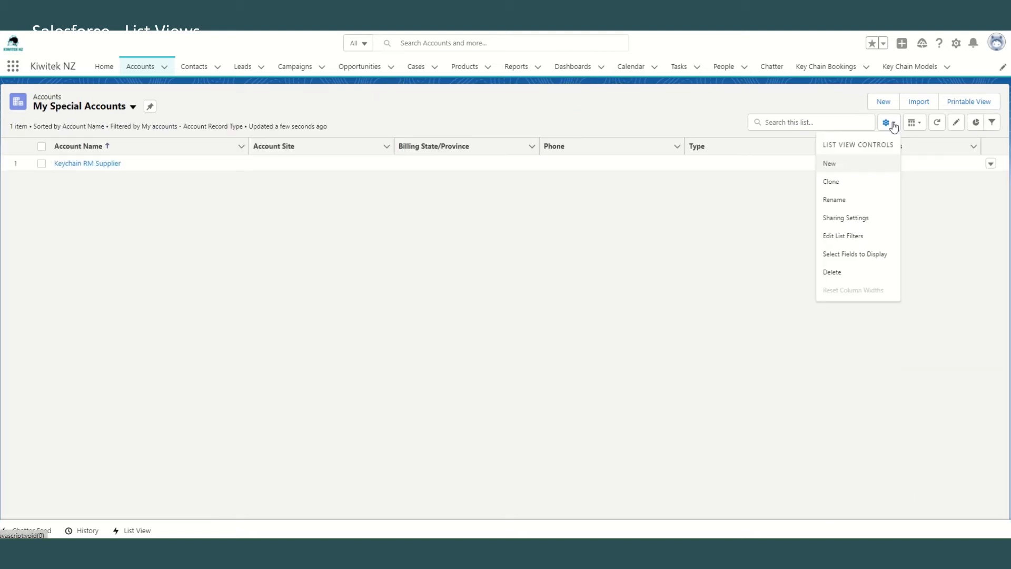
pyautogui.click(868, 257)
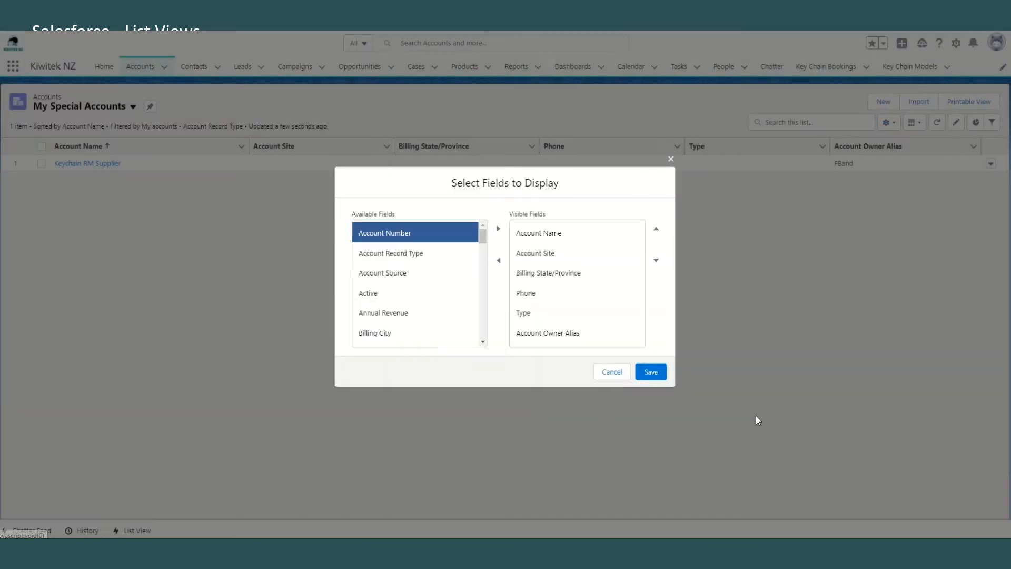
pyautogui.click(553, 253)
pyautogui.click(499, 260)
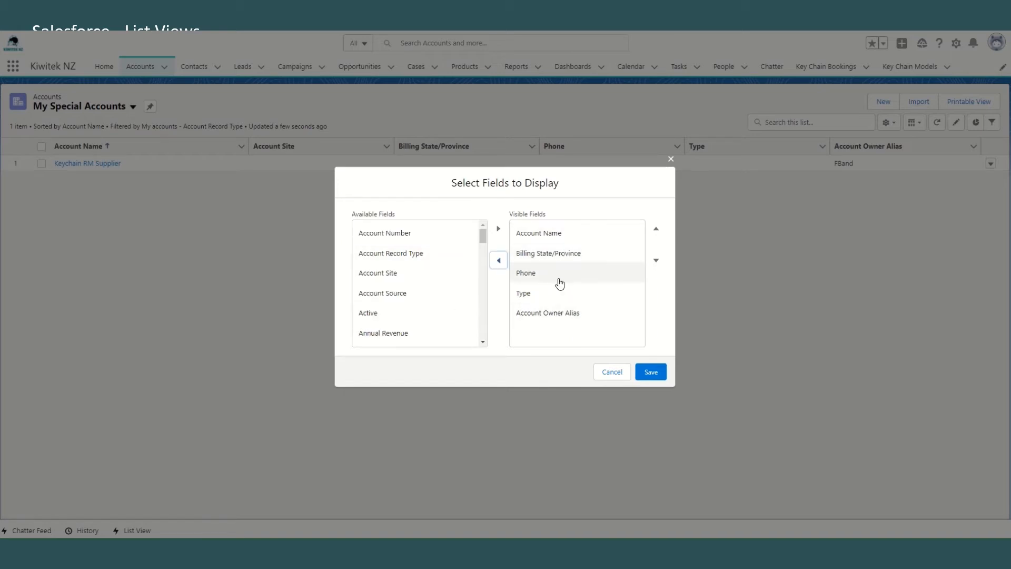
pyautogui.click(553, 314)
pyautogui.click(501, 263)
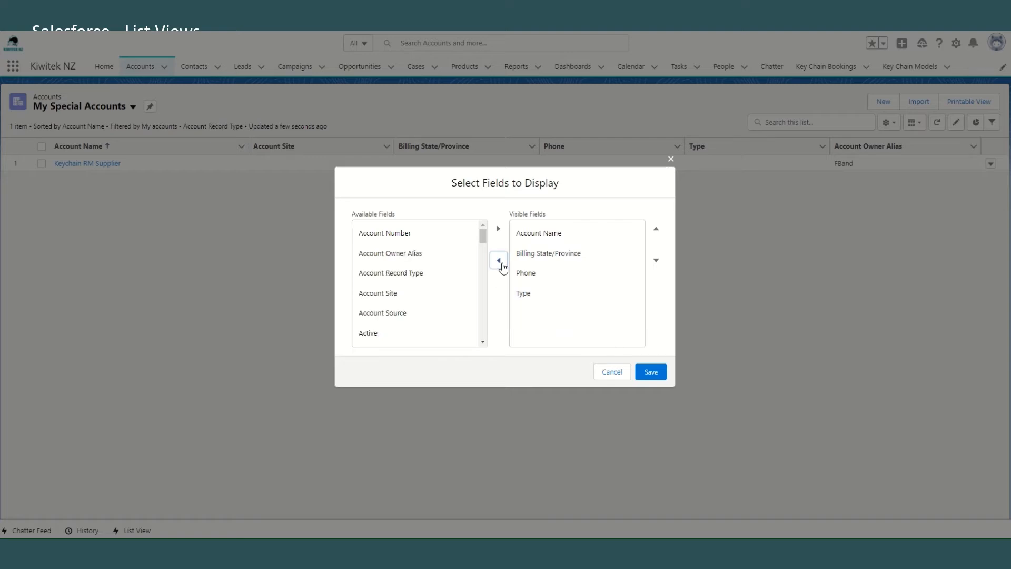
pyautogui.click(523, 292)
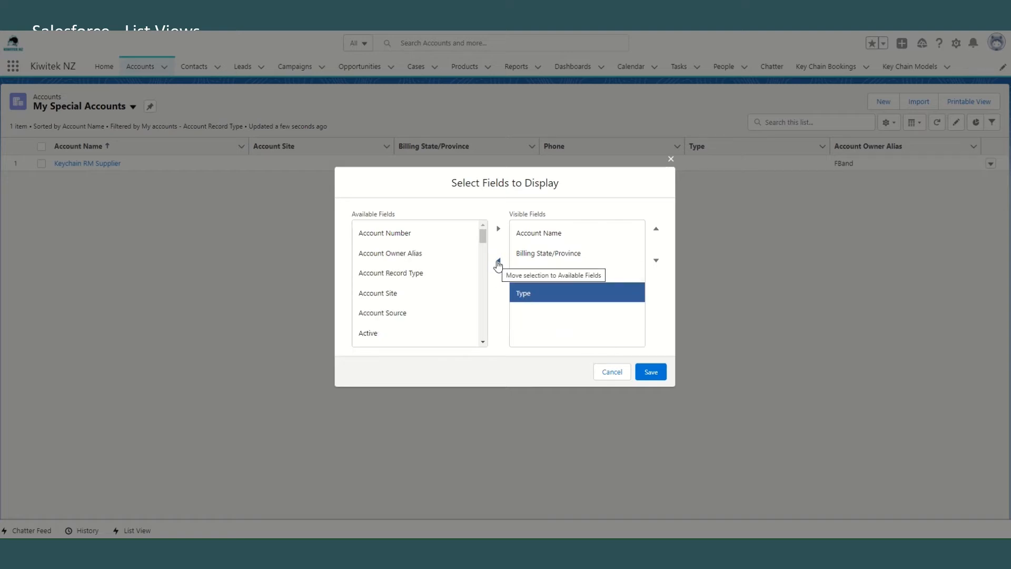
pyautogui.click(497, 262)
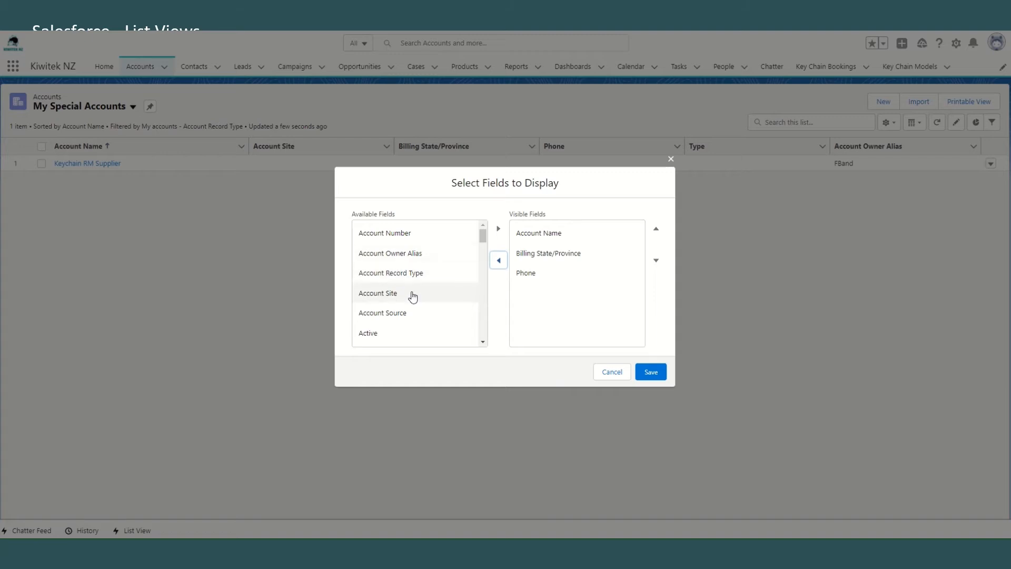
# Add Active and Billing City to the visible fields of the My Special Accounts list view.
pyautogui.click(413, 315)
pyautogui.scroll(-2, 412, 314)
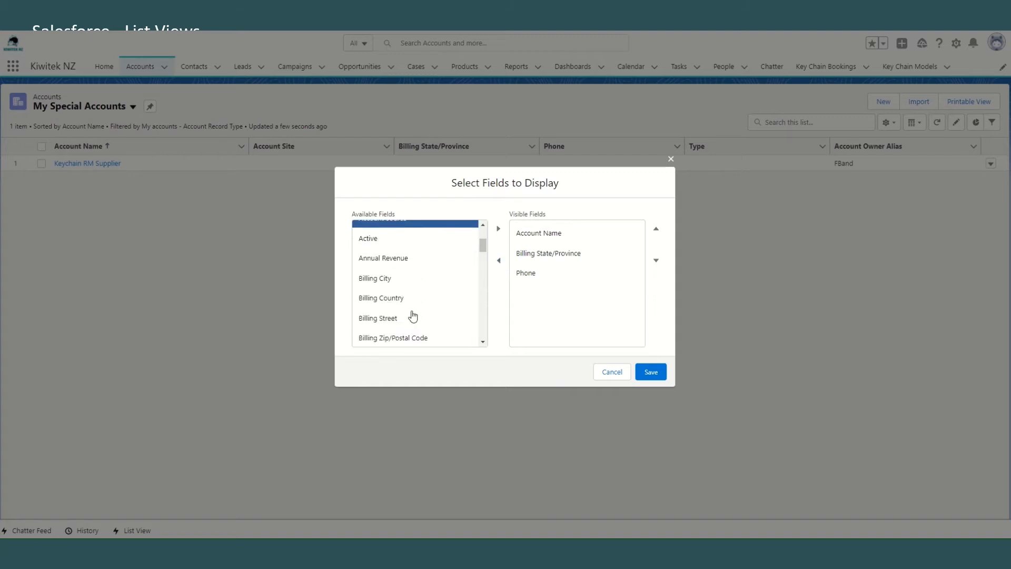
pyautogui.click(420, 240)
pyautogui.click(498, 230)
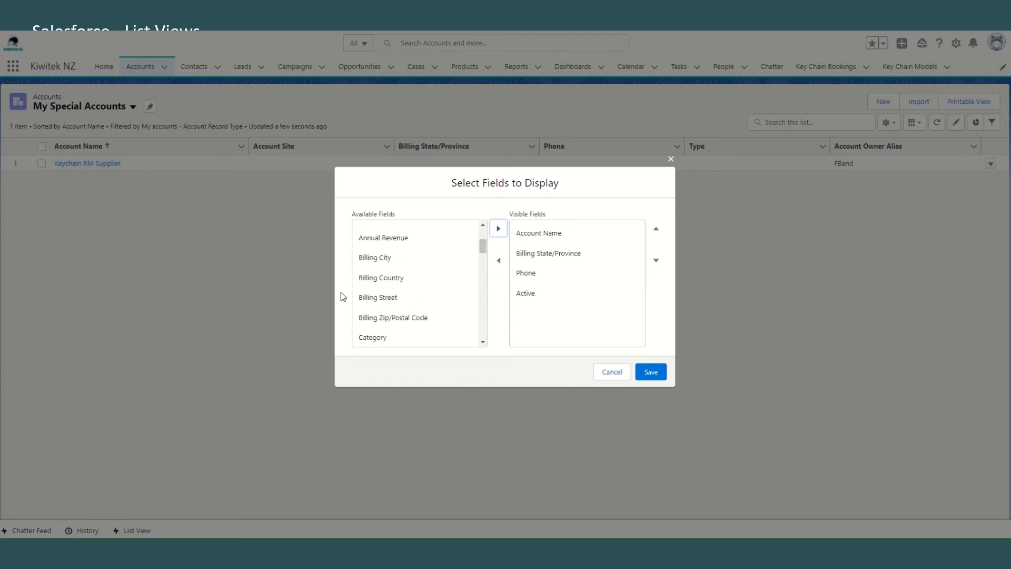
pyautogui.click(408, 259)
pyautogui.click(498, 229)
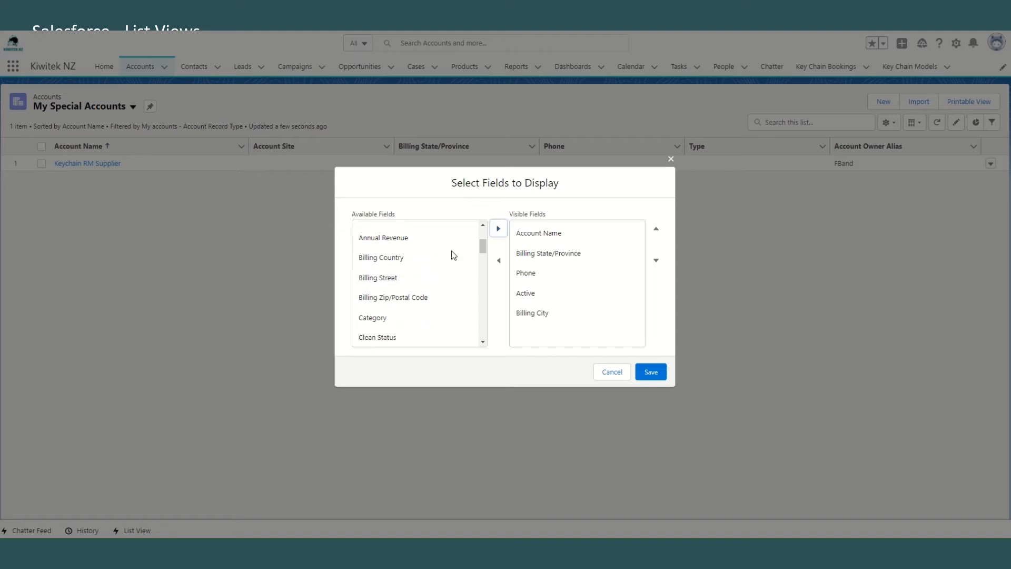
pyautogui.scroll(-5, 409, 310)
pyautogui.scroll(-4, 408, 322)
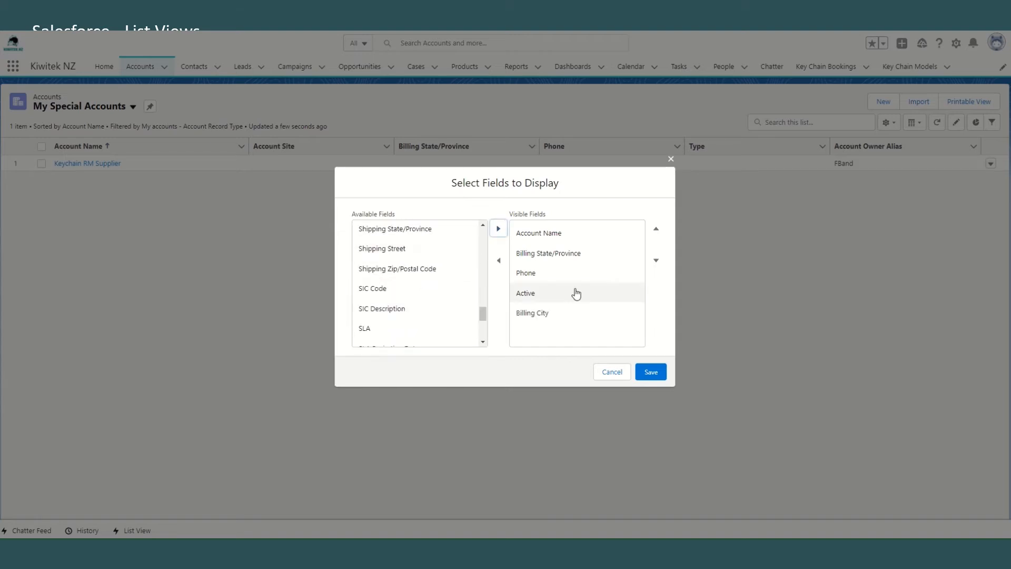
# Move Billing City up to directly below Account Name in the visible fields and save the field selection.
pyautogui.click(579, 314)
pyautogui.click(656, 229)
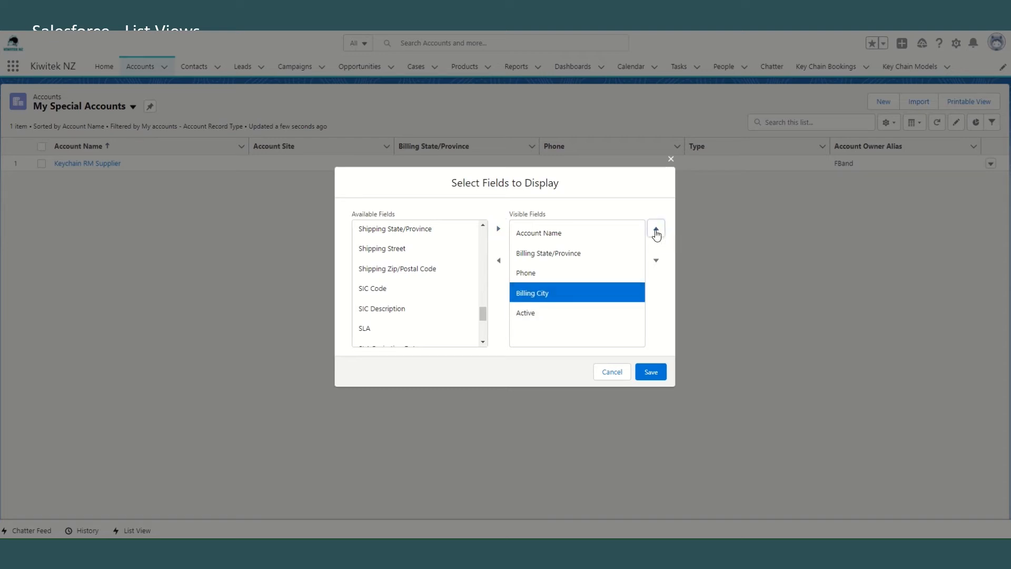
pyautogui.click(656, 230)
pyautogui.click(656, 229)
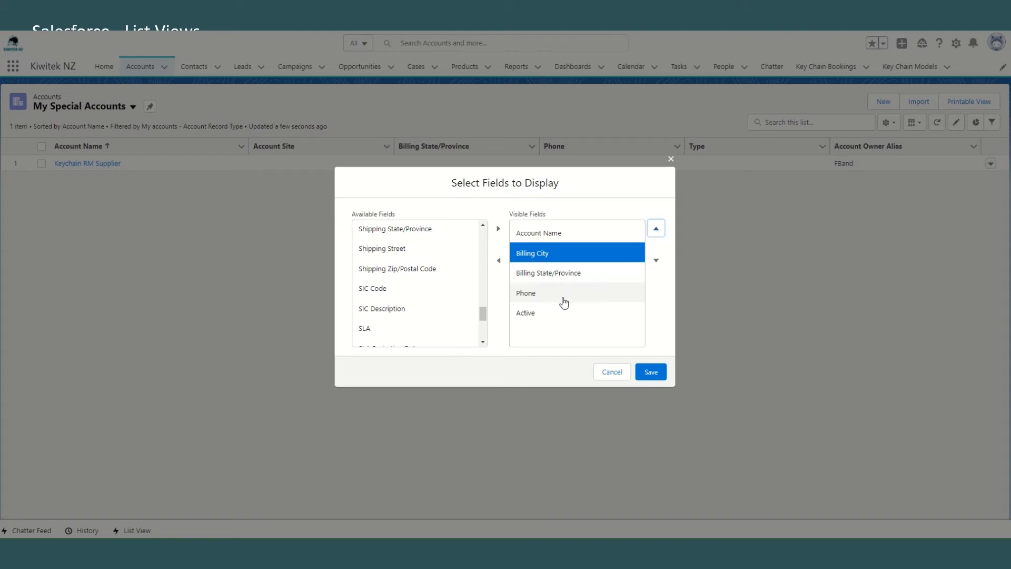
pyautogui.click(563, 315)
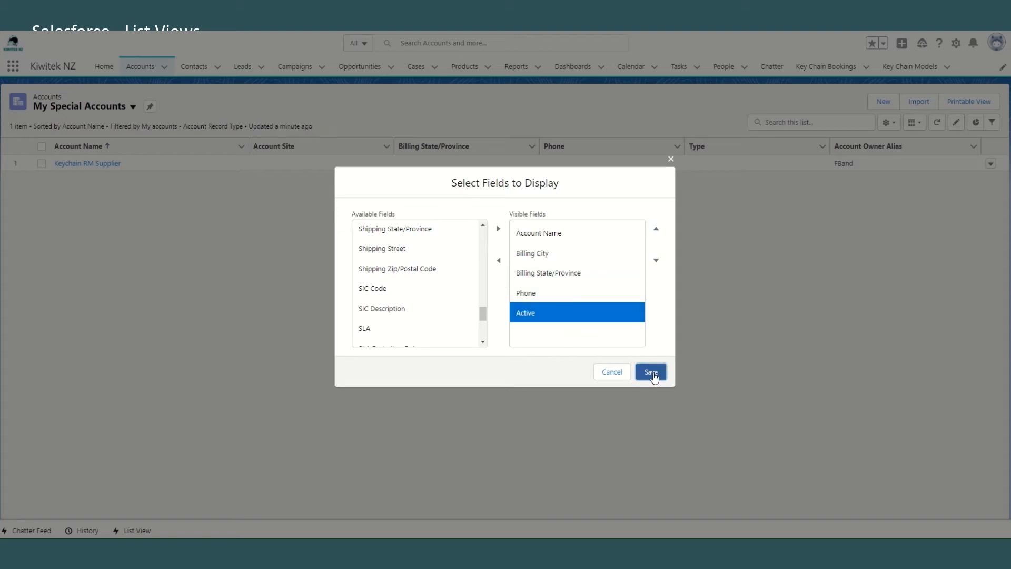
pyautogui.click(652, 374)
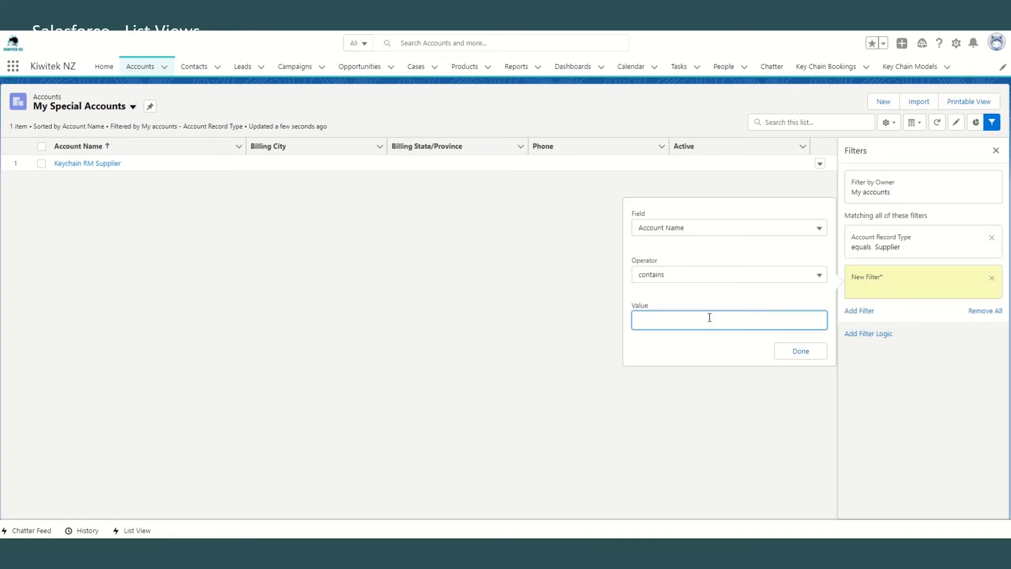
# Add a filter for Account Name contains Keychain to My Special Accounts and open the filter logic option.
pyautogui.write('Keychain')
pyautogui.click(816, 354)
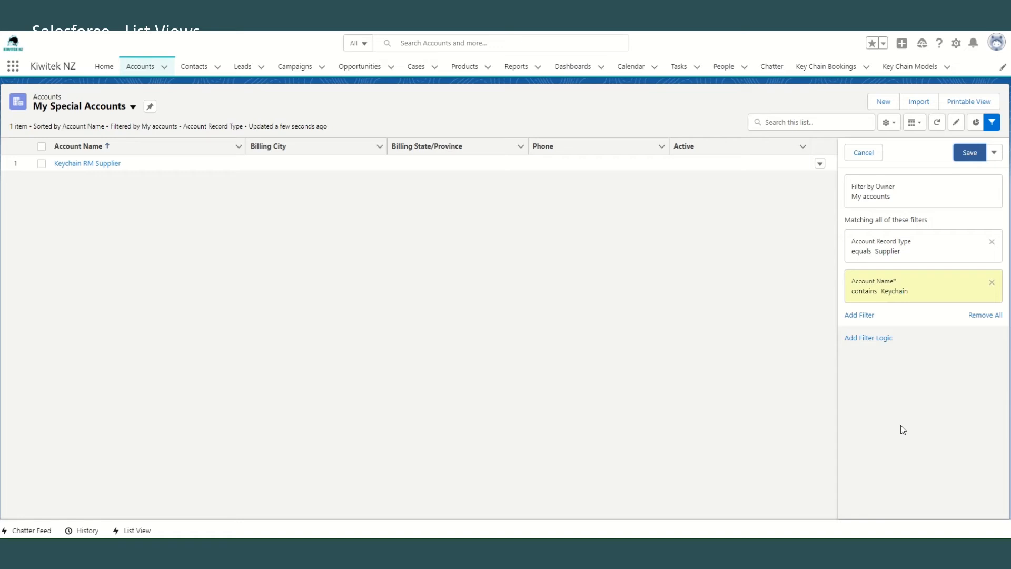
pyautogui.click(874, 338)
pyautogui.moveTo(885, 343)
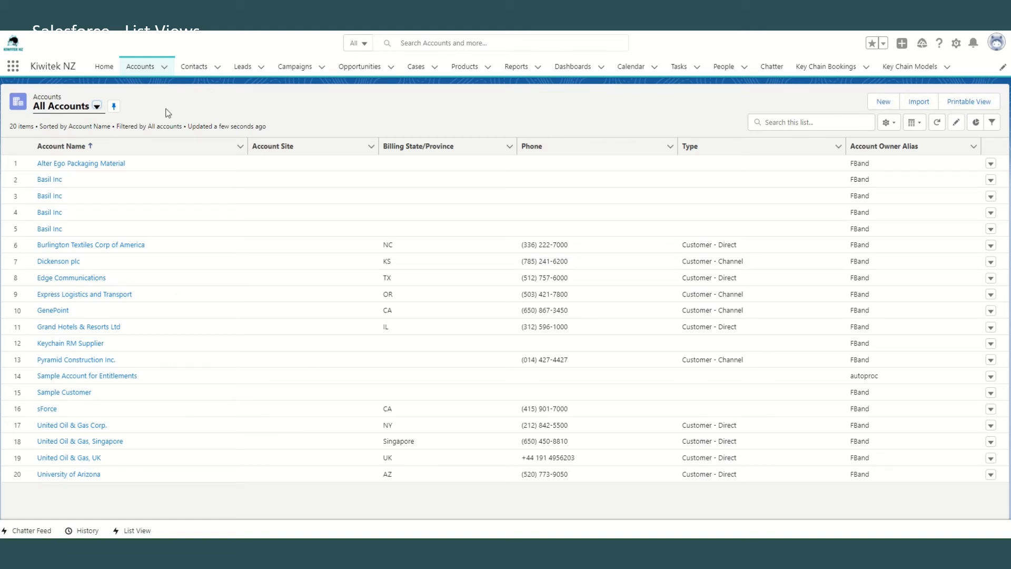
# Switch to the Birthdays This Month list view in Contacts and select all of its records.
pyautogui.click(195, 68)
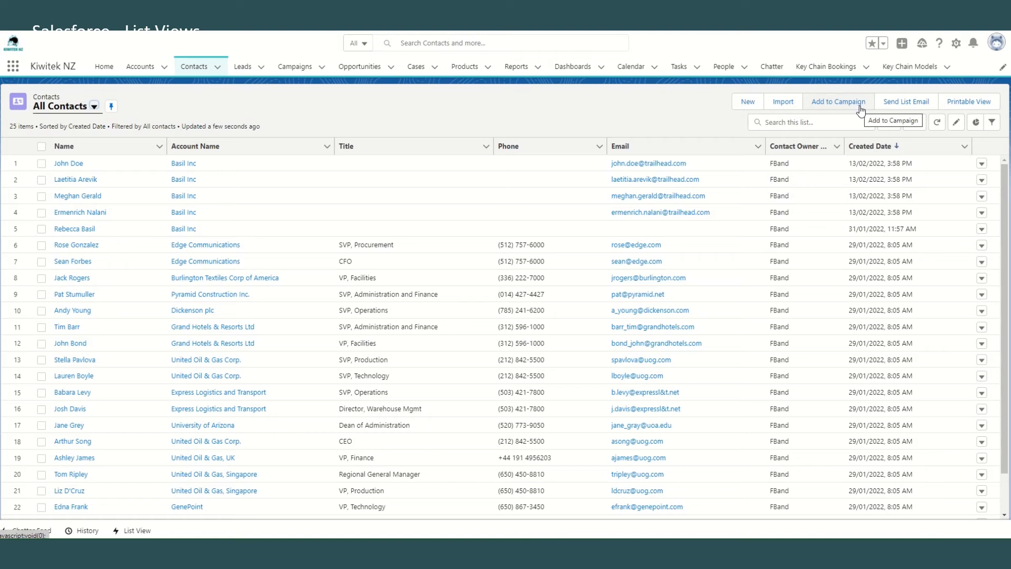
pyautogui.click(93, 106)
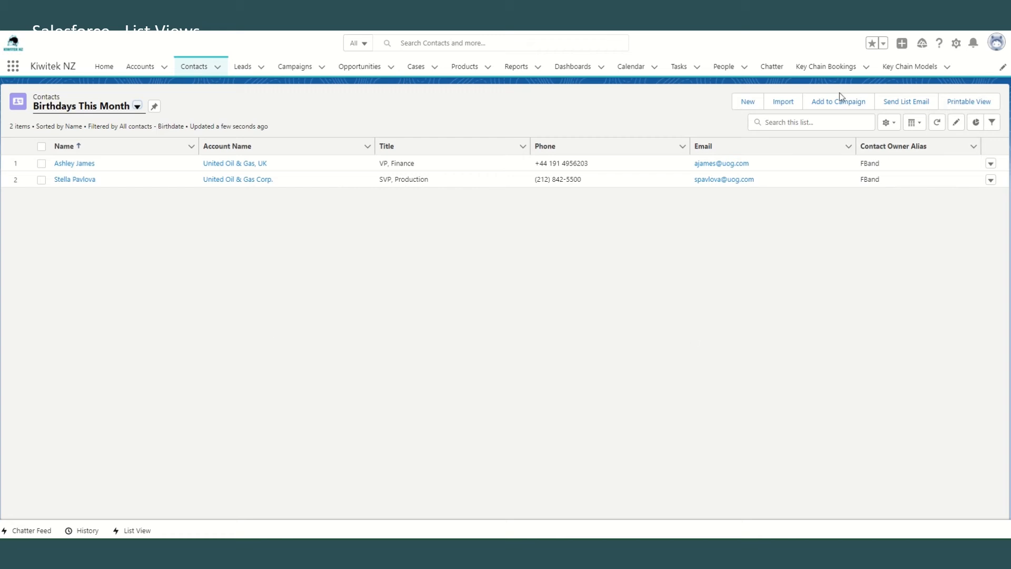
pyautogui.click(841, 107)
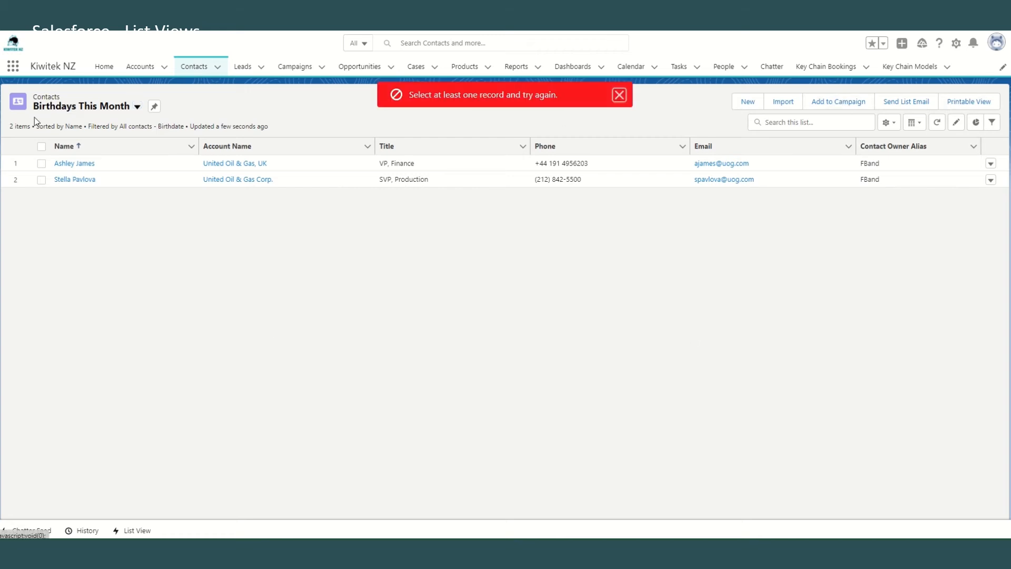
pyautogui.click(42, 146)
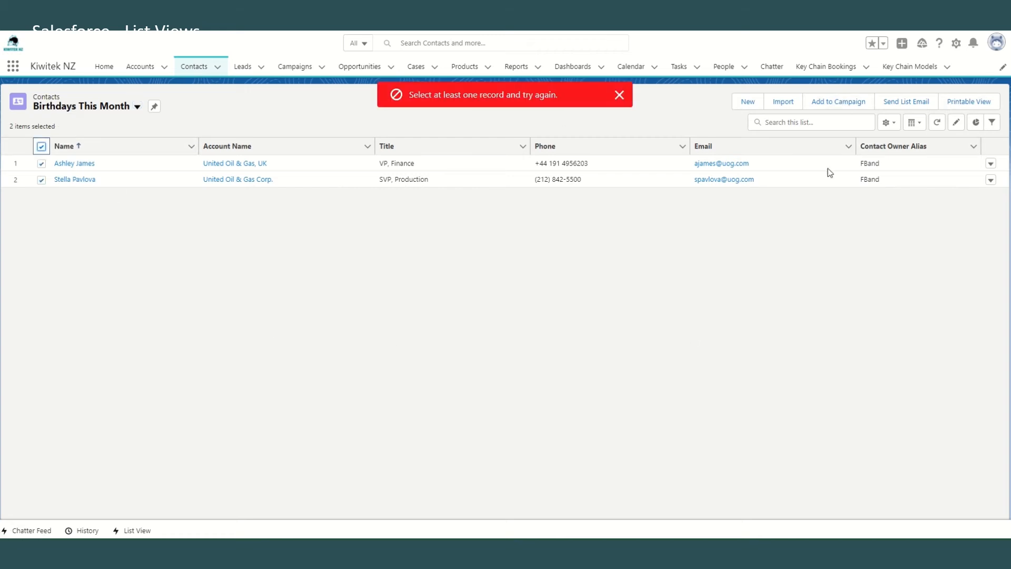
# Try out adding the selected contacts to a Birthday campaign and sending them a list email, cancelling both dialogs.
pyautogui.click(841, 103)
pyautogui.write('Birthday')
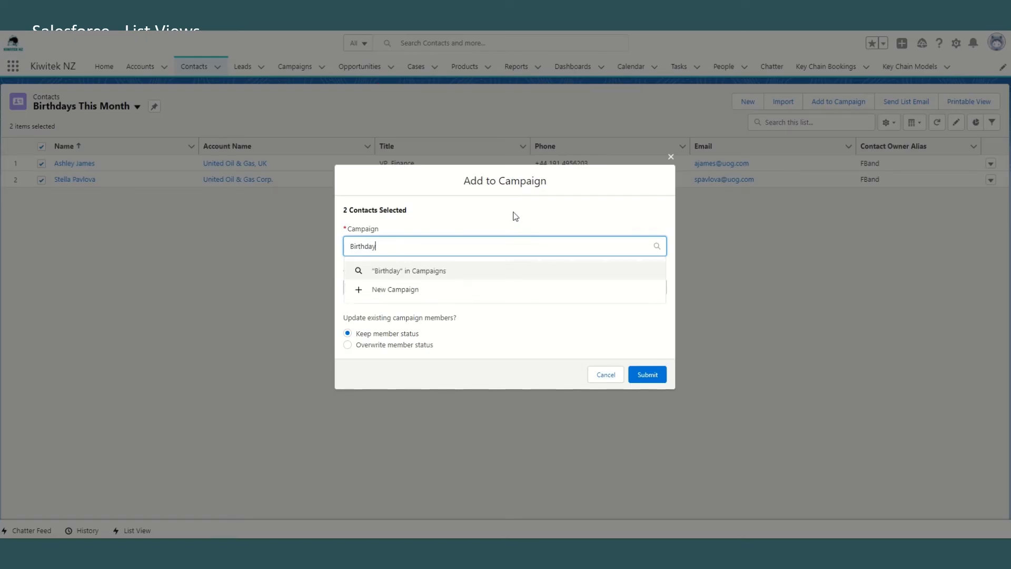
pyautogui.click(610, 377)
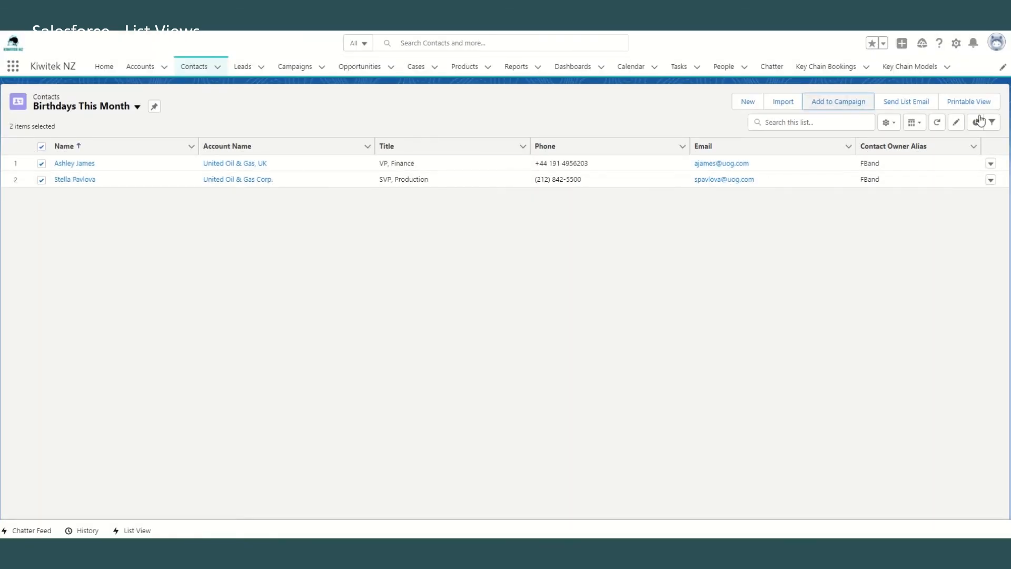
pyautogui.click(906, 102)
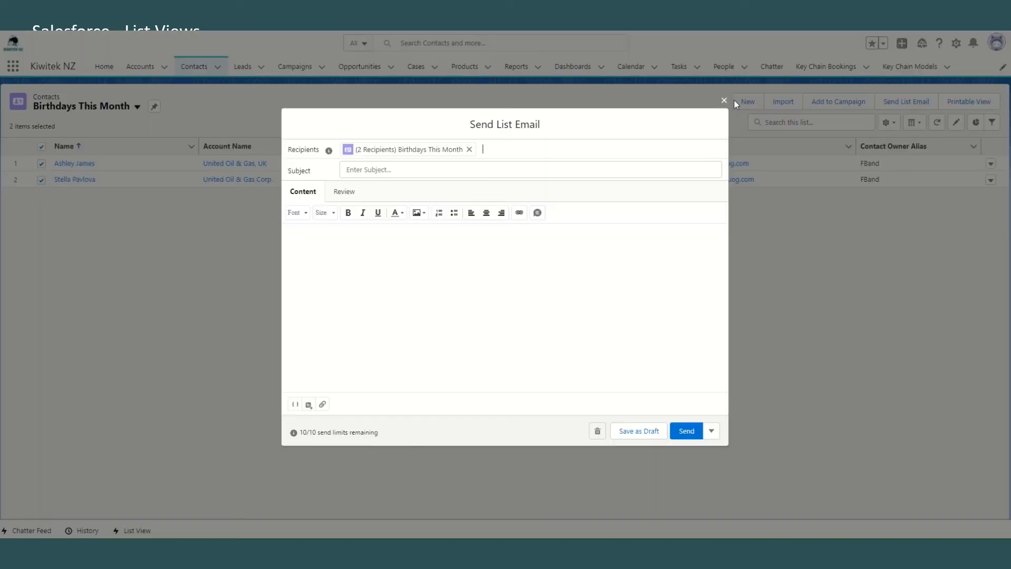
pyautogui.click(725, 101)
# Create and save a contact list view named Bounced Emails with API name Bounced_Emails, visible only to its creator.
pyautogui.click(889, 122)
pyautogui.click(855, 163)
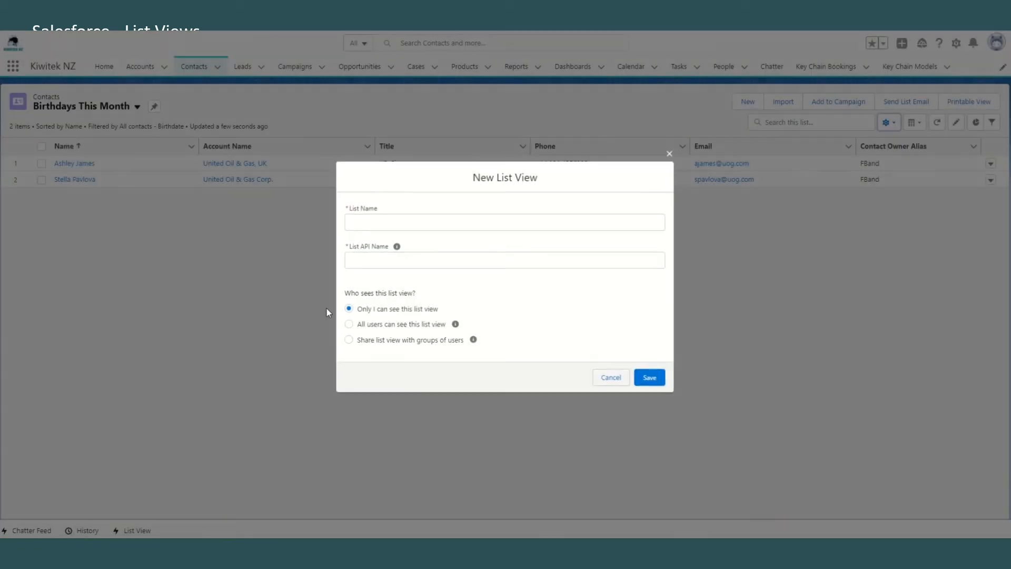
pyautogui.click(506, 228)
pyautogui.write('Bounced Emails')
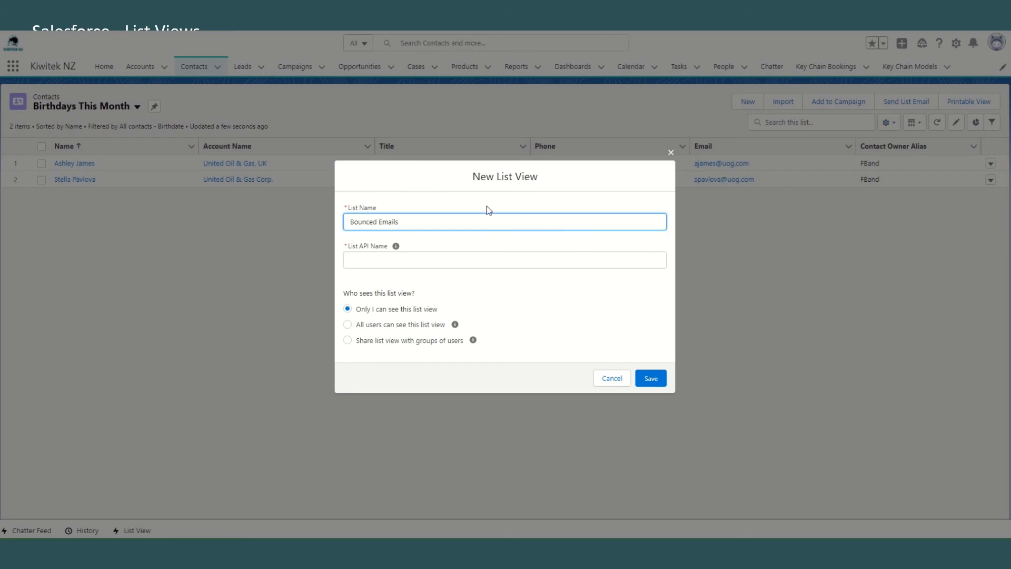
pyautogui.click(514, 258)
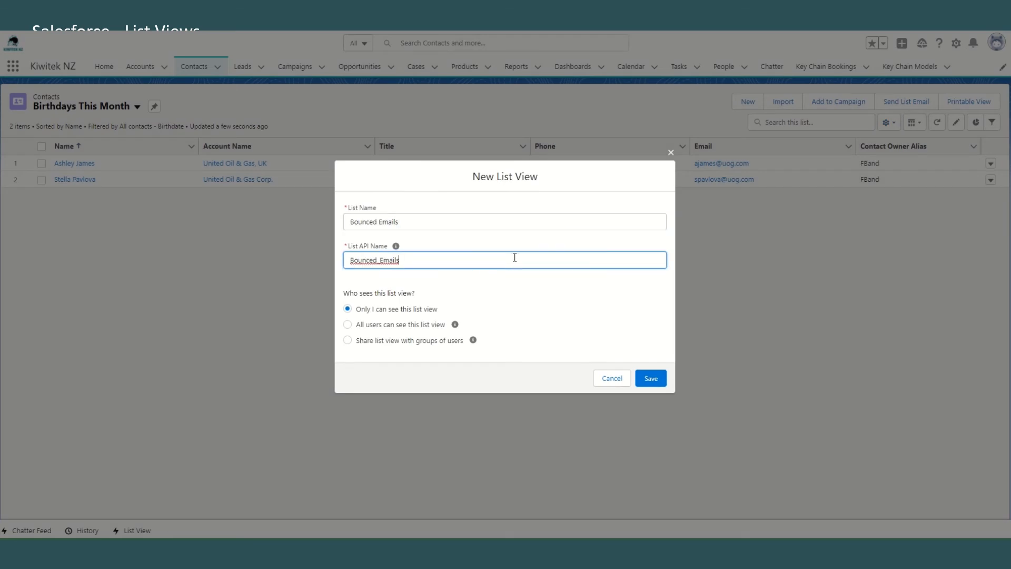
pyautogui.click(651, 378)
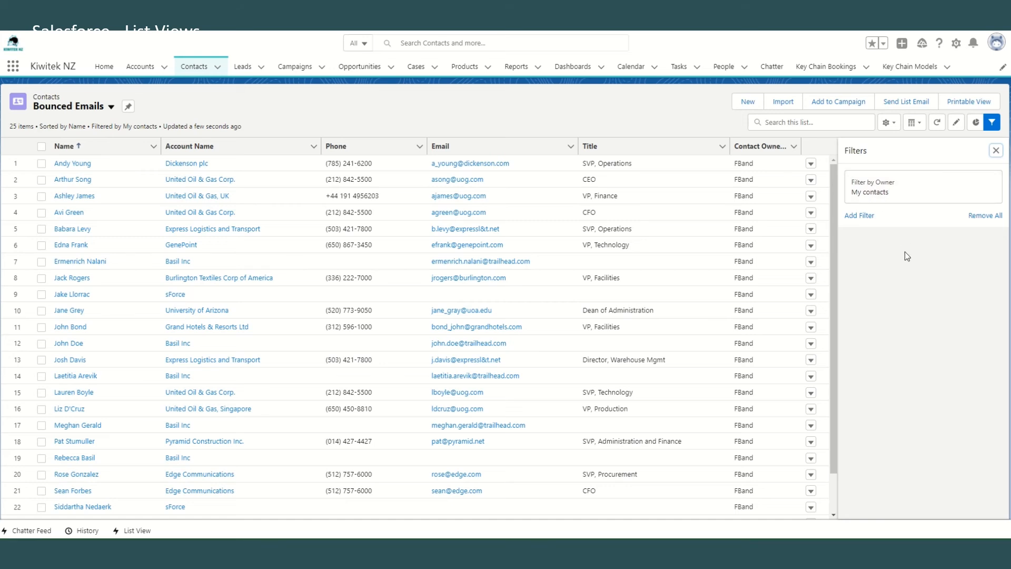
# Add a filter for Email Bounced Date not equal to blank to the Bounced Emails list view and save it.
pyautogui.click(859, 215)
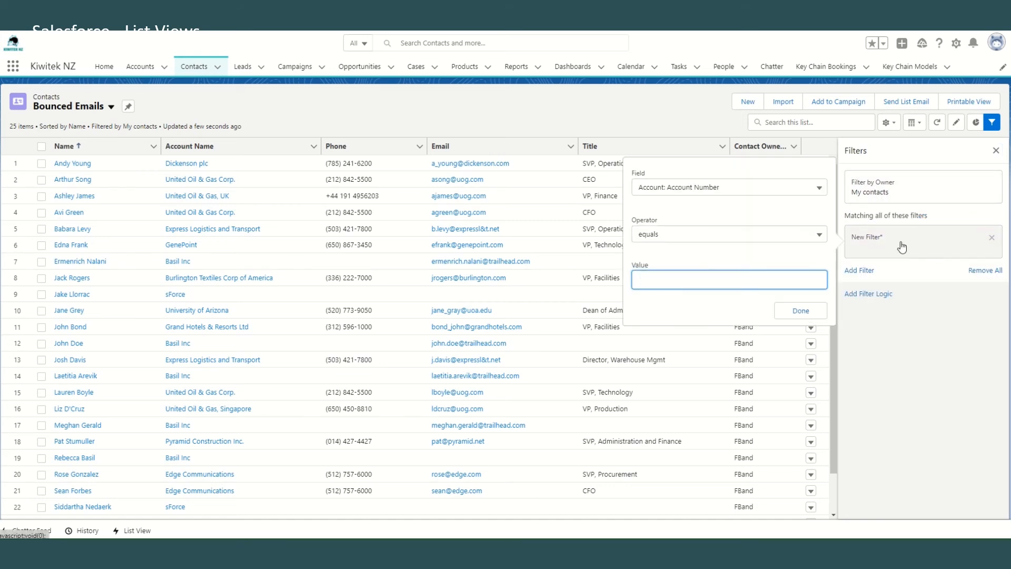
pyautogui.click(737, 190)
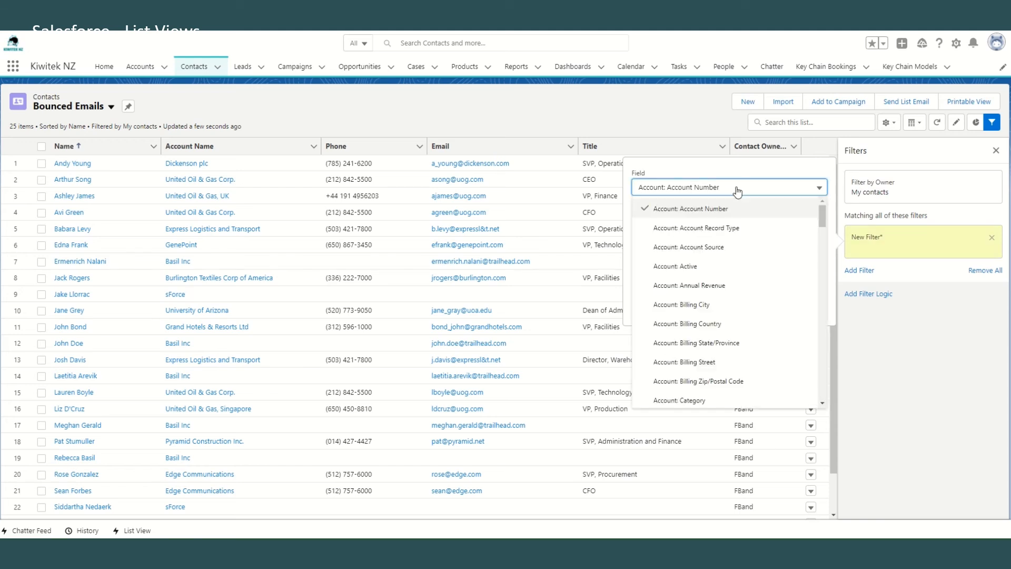
pyautogui.scroll(-10, 734, 337)
pyautogui.scroll(-4, 735, 338)
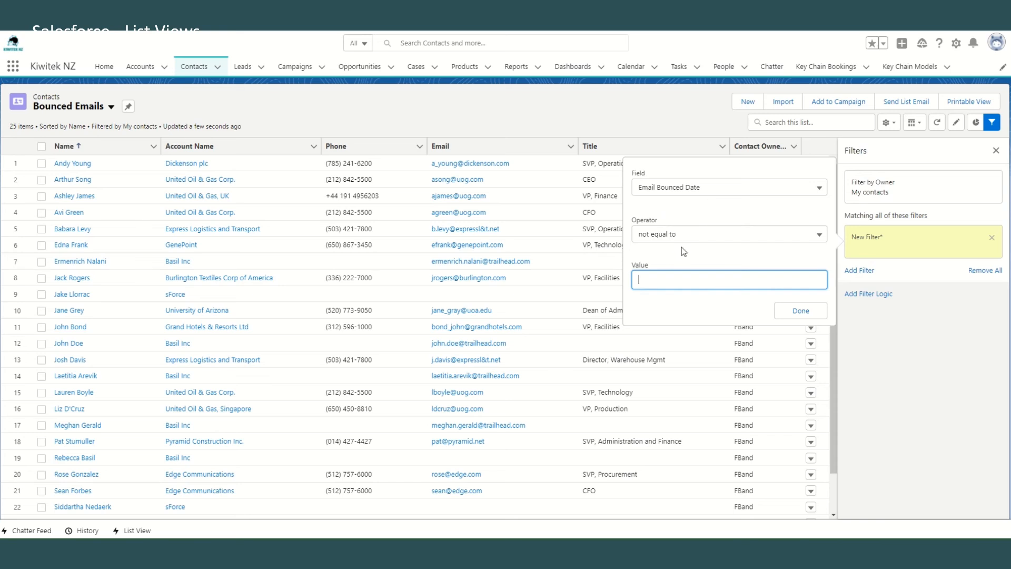
pyautogui.click(805, 315)
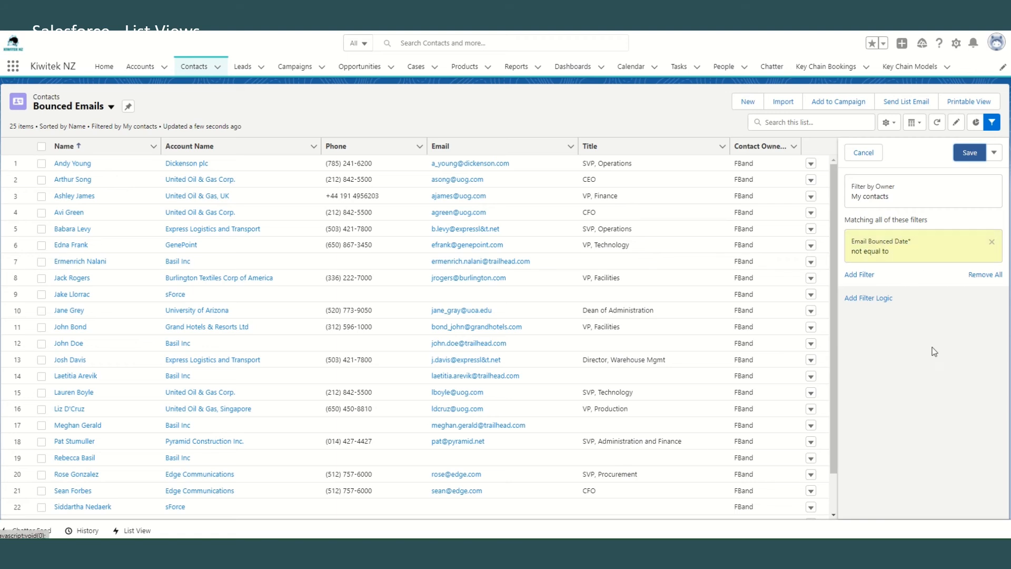
pyautogui.click(970, 152)
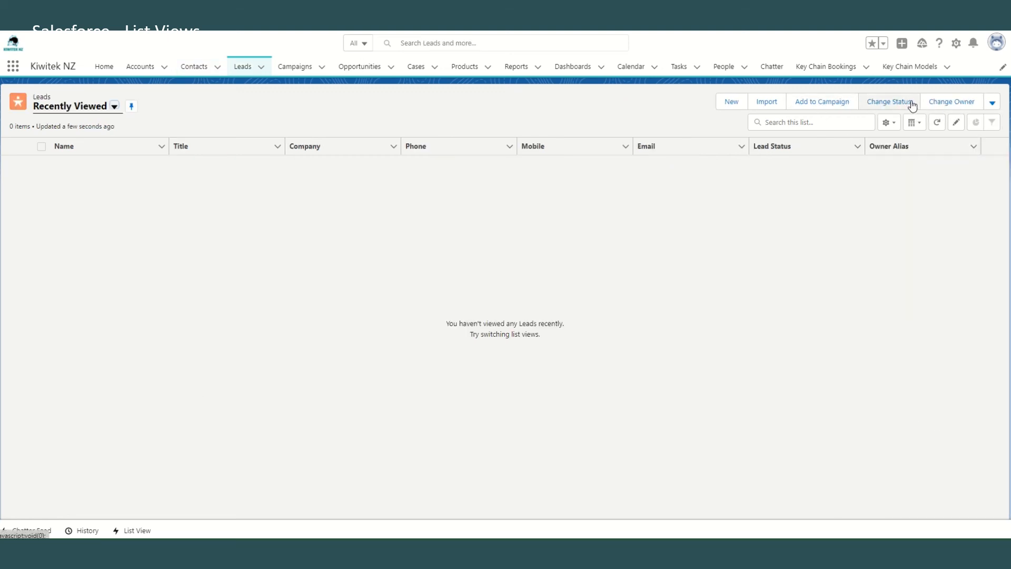
# Switch Leads to the All Open Leads list view and display it as a table.
pyautogui.click(113, 107)
pyautogui.click(74, 142)
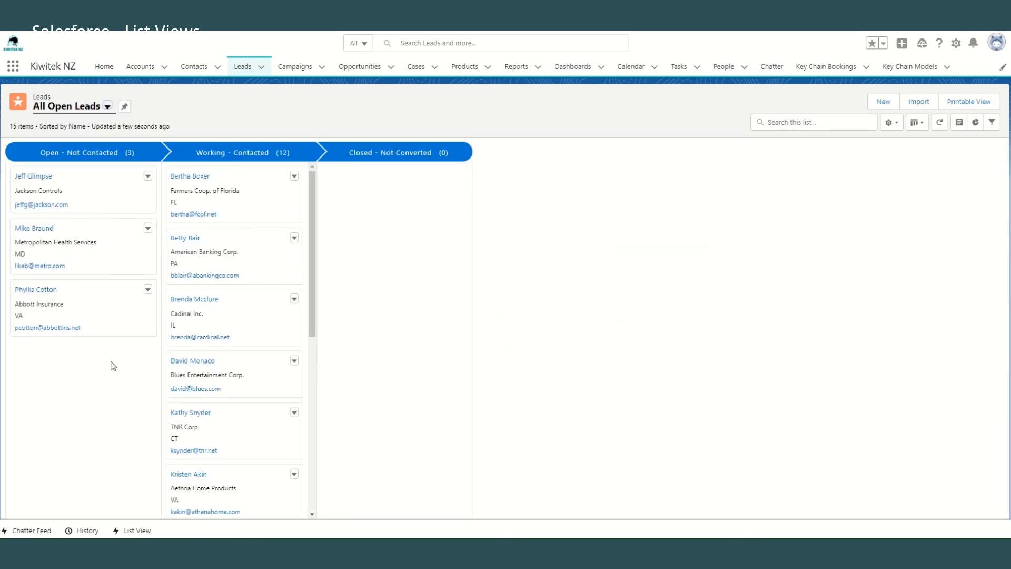
pyautogui.click(920, 122)
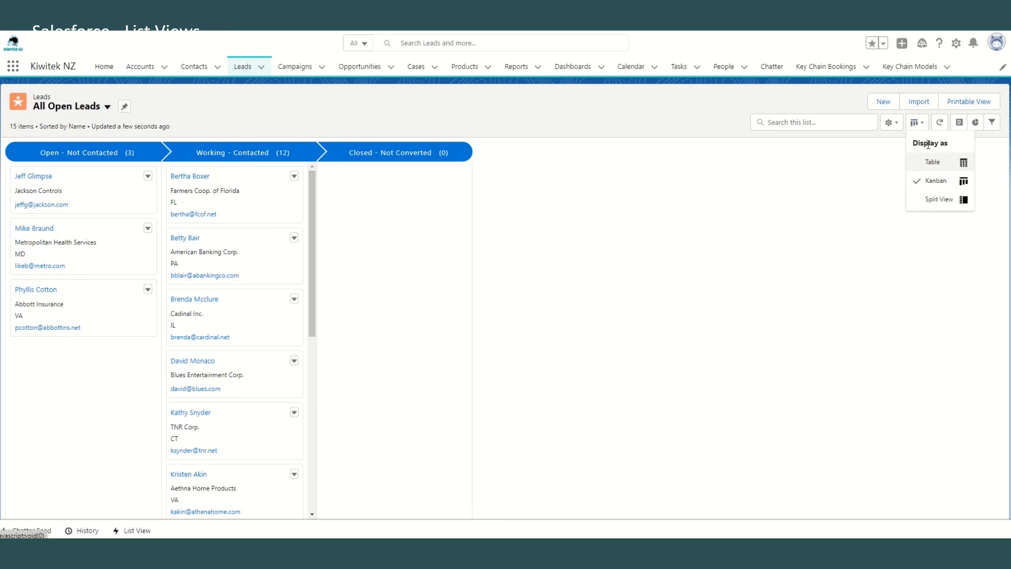
pyautogui.click(931, 161)
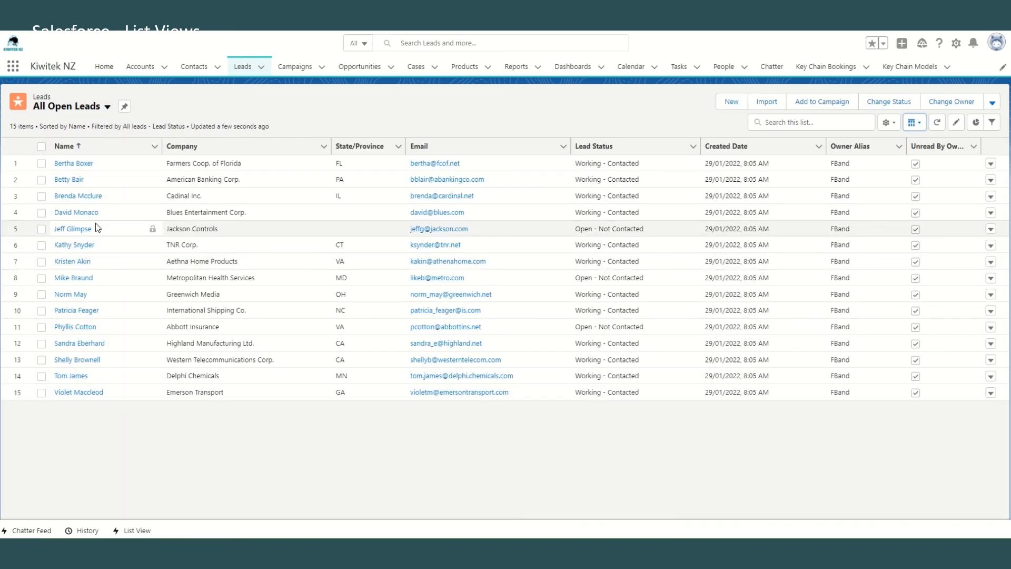
# Select the first two leads in All Open Leads and show the additional list actions.
pyautogui.click(41, 164)
pyautogui.click(41, 179)
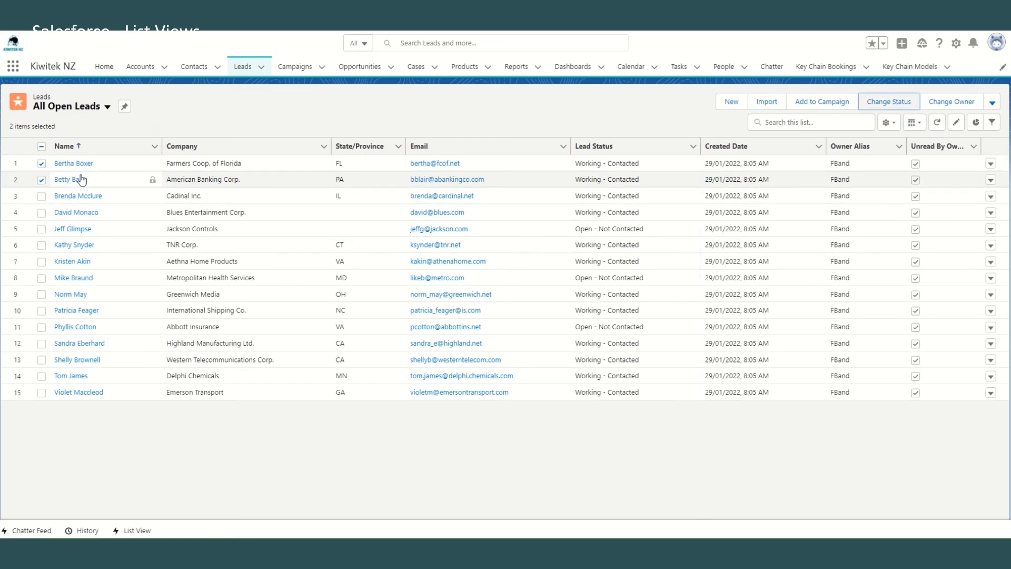
pyautogui.click(993, 102)
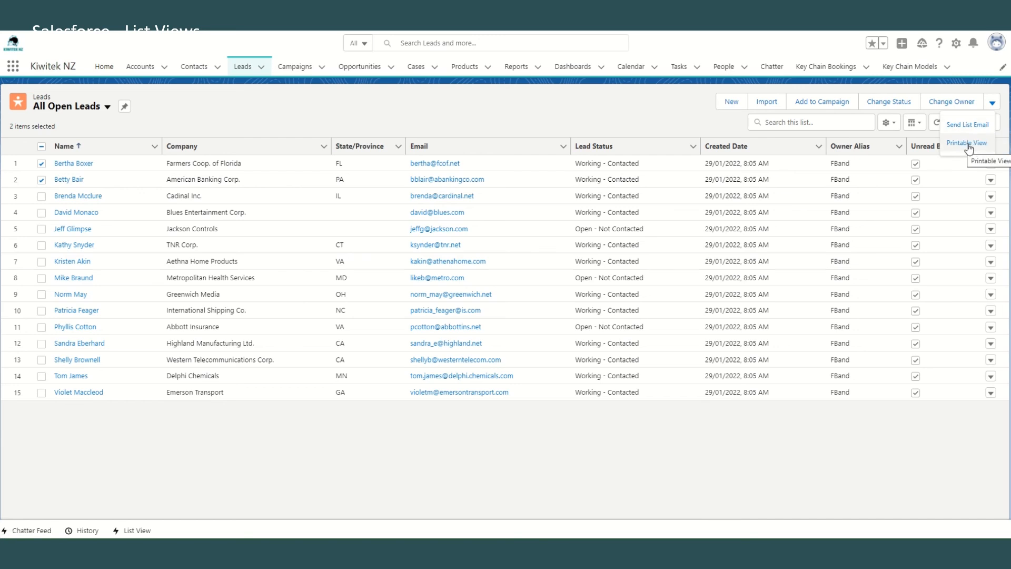